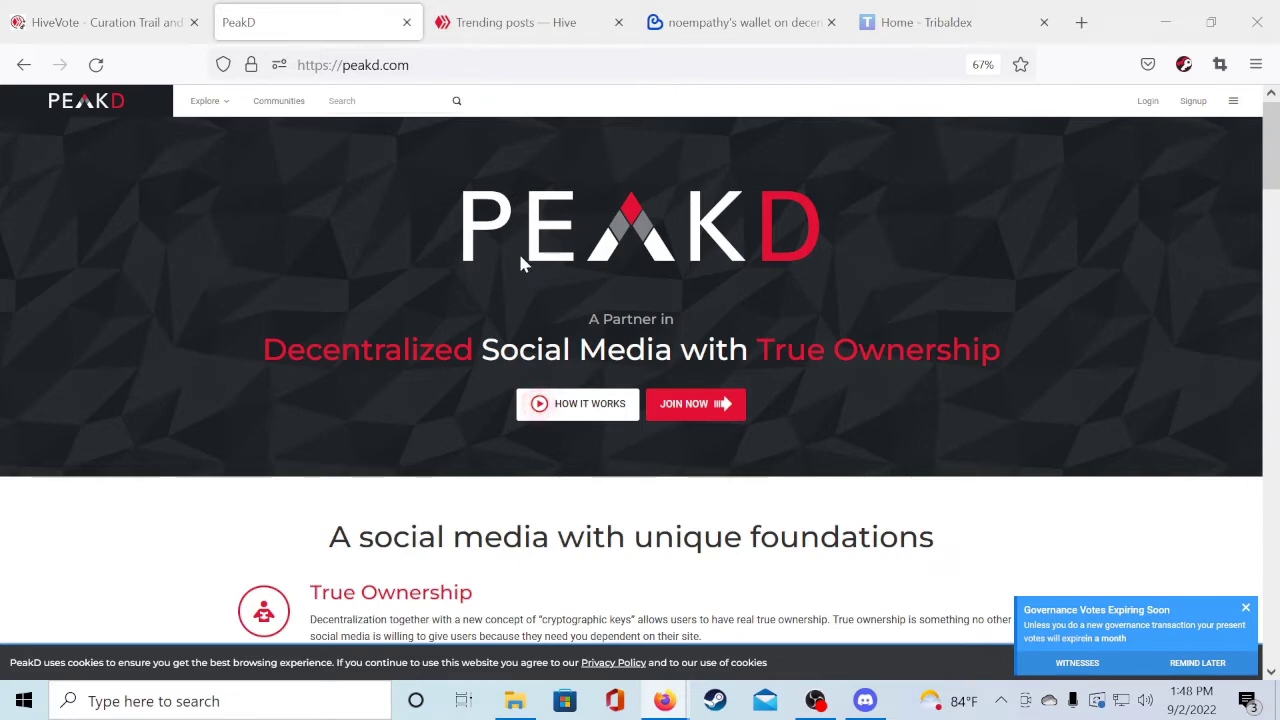
# Glance at the Hive trending and Ecency wallet tabs, then go back to PeakD.
pyautogui.click(484, 24)
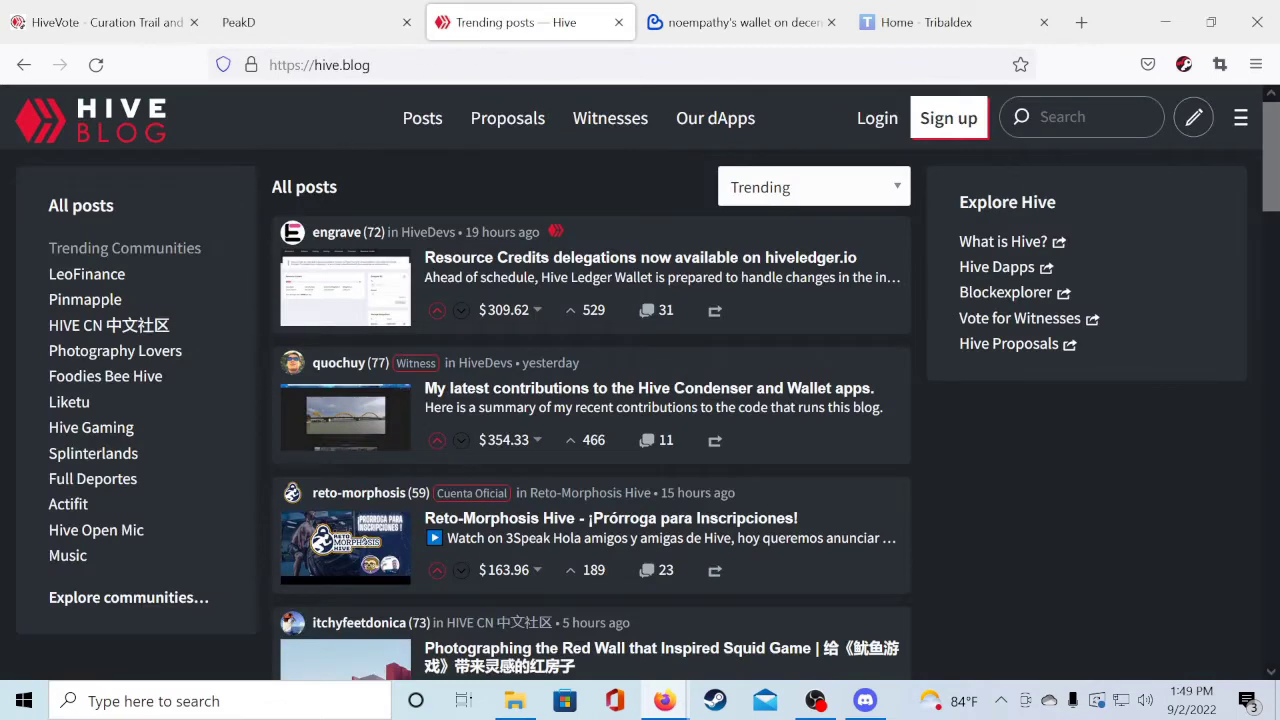
pyautogui.click(760, 22)
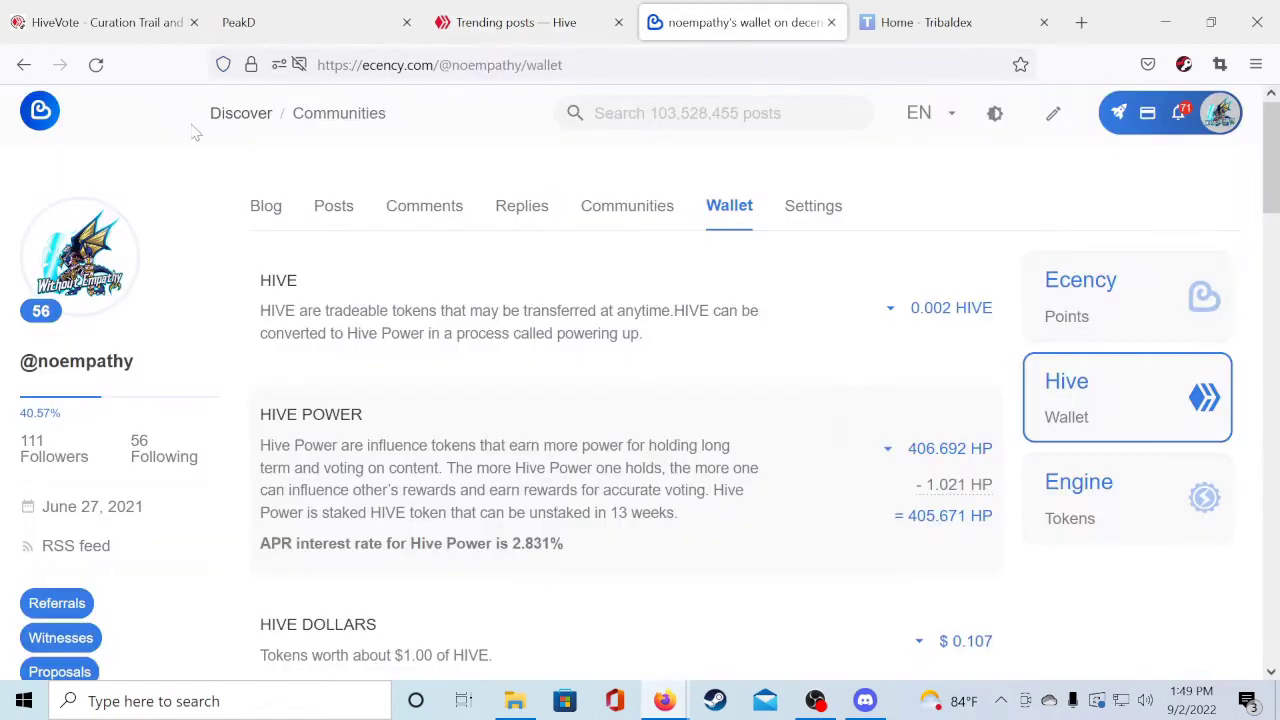
pyautogui.click(344, 14)
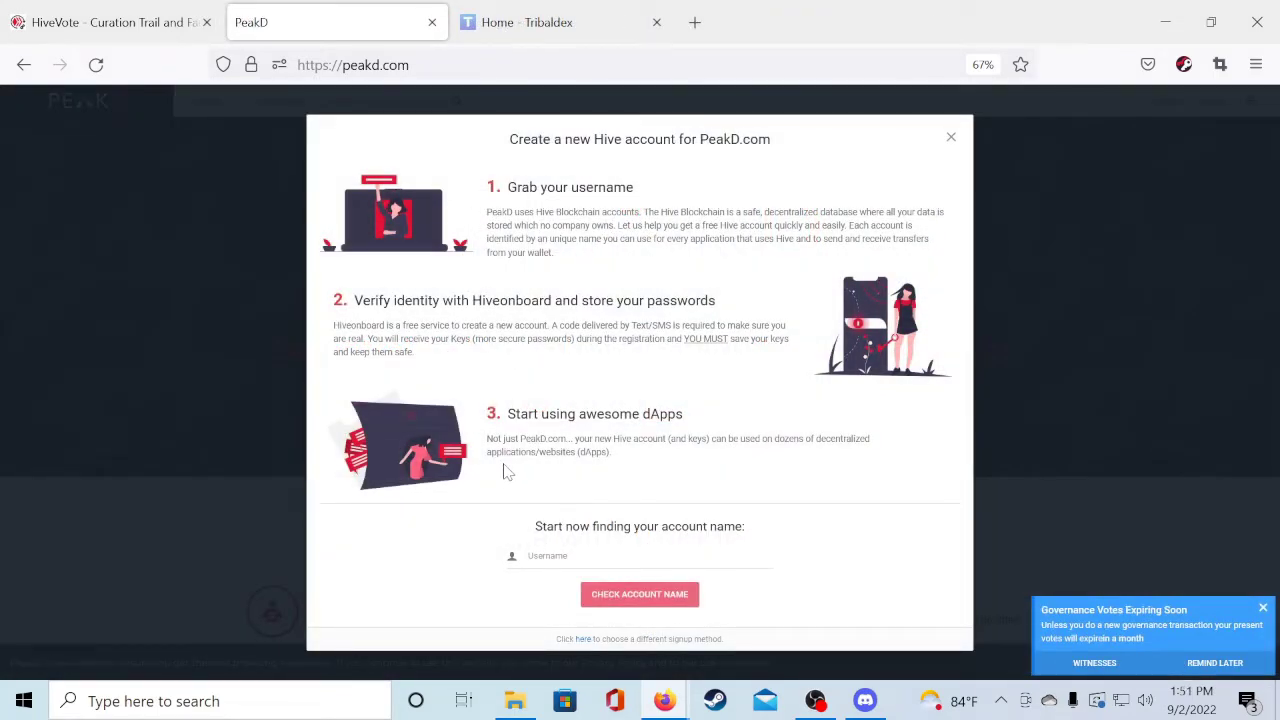
# Dismiss the signup prompt and log in to PeakD with Hive Keychain.
pyautogui.click(951, 138)
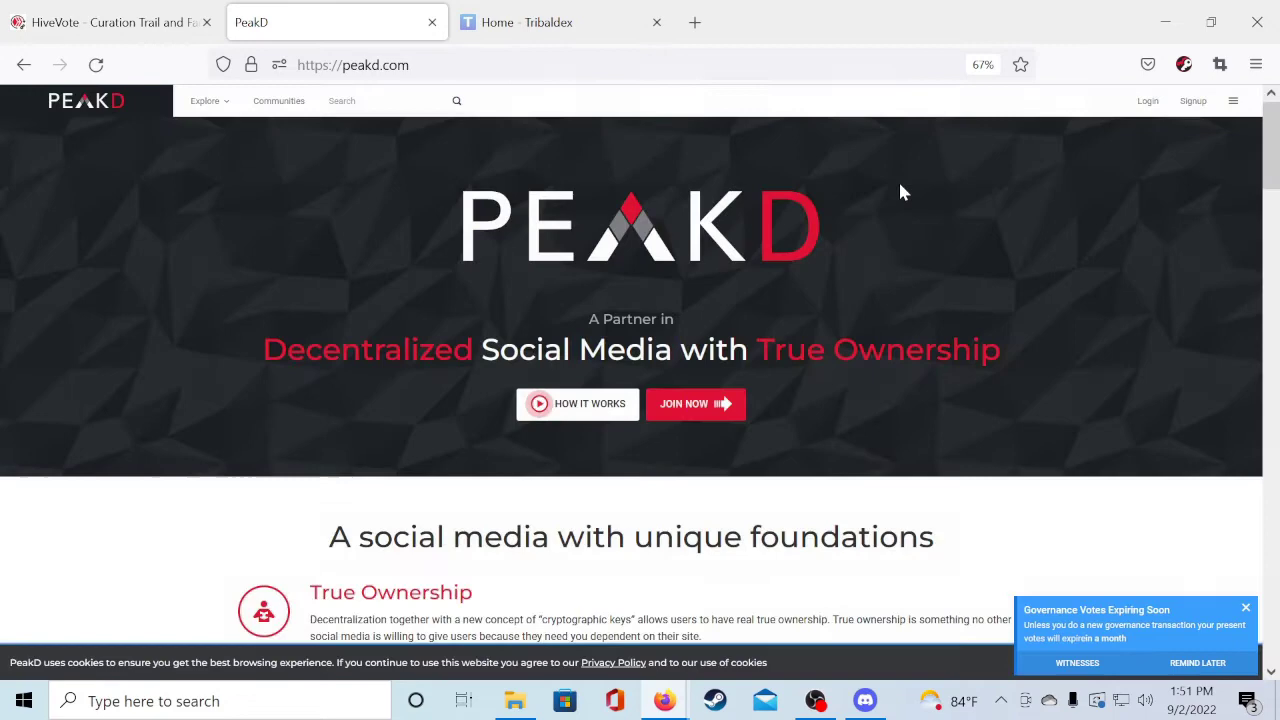
pyautogui.click(1142, 104)
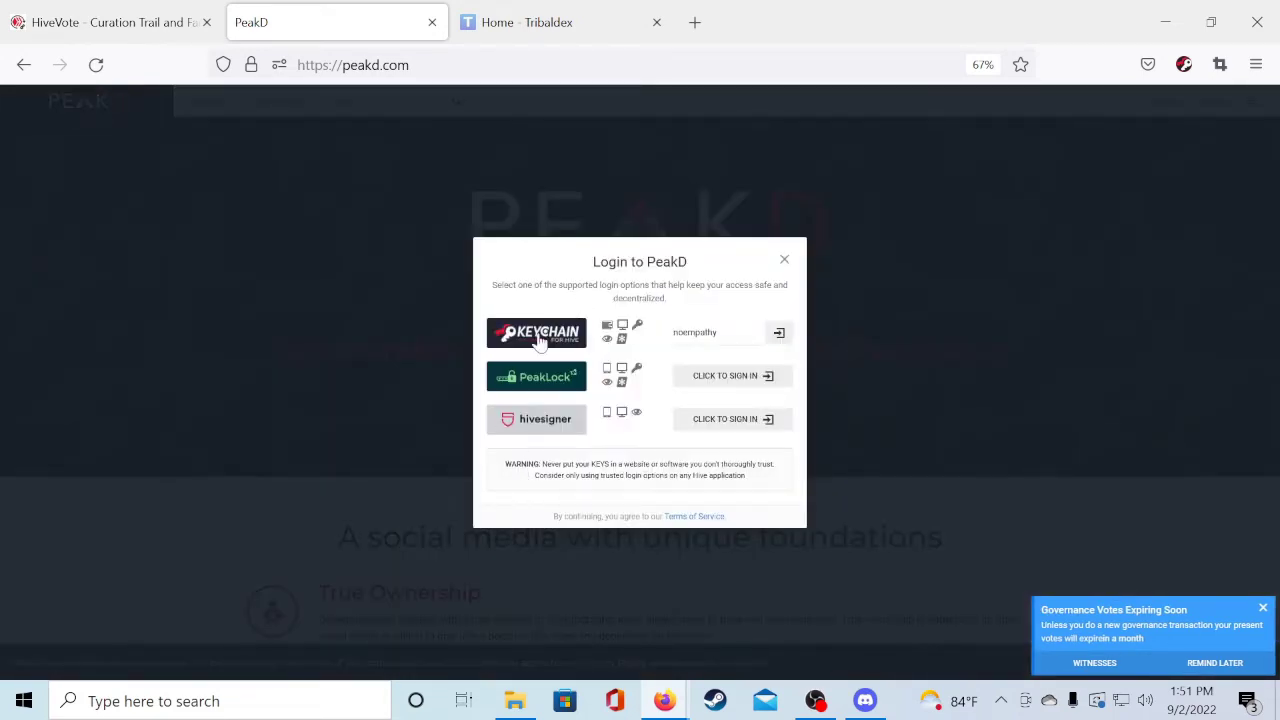
pyautogui.click(779, 332)
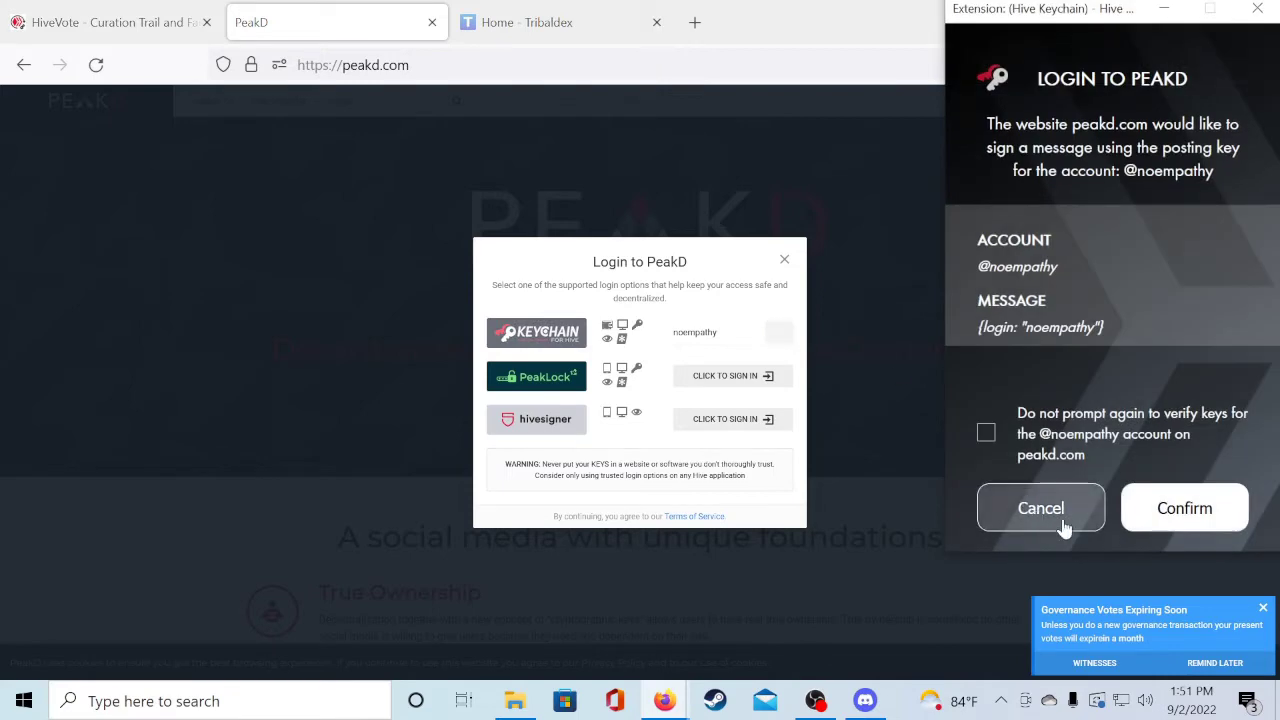
pyautogui.click(1142, 506)
pyautogui.click(1135, 503)
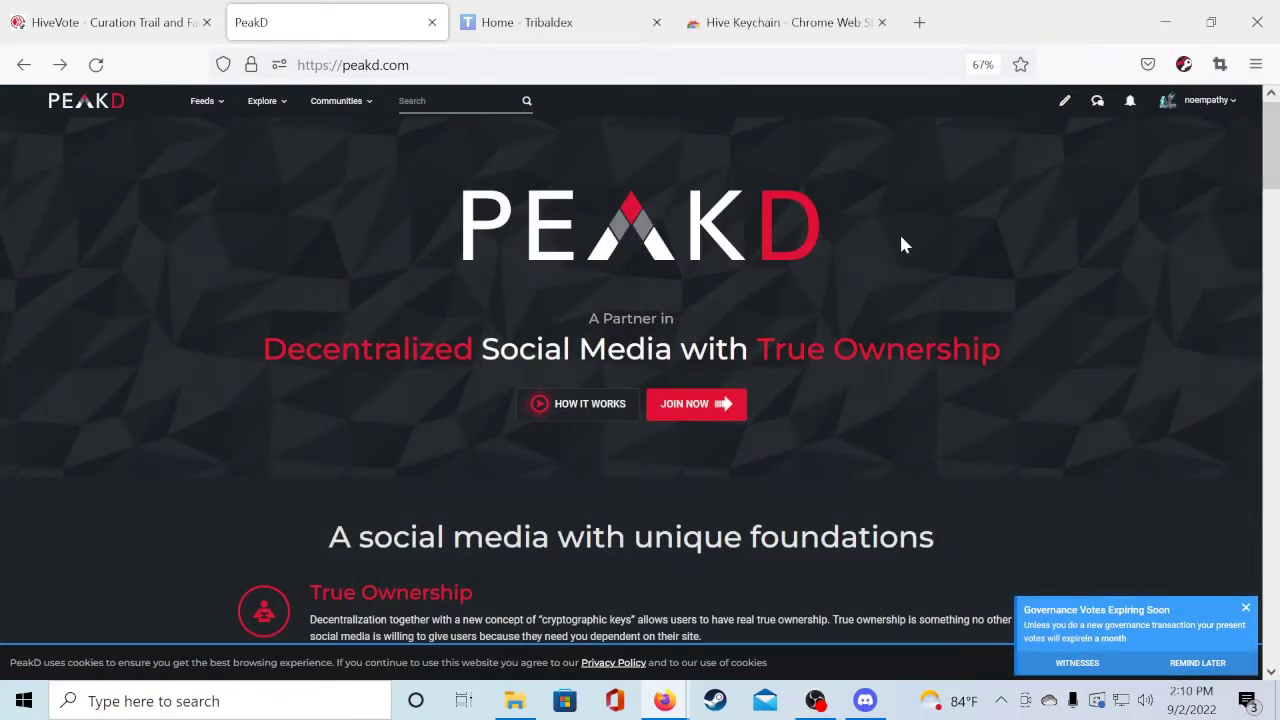
# Open the account's PeakD wallet, valued at $224.10, and show the liquid HIVE actions.
pyautogui.click(1214, 112)
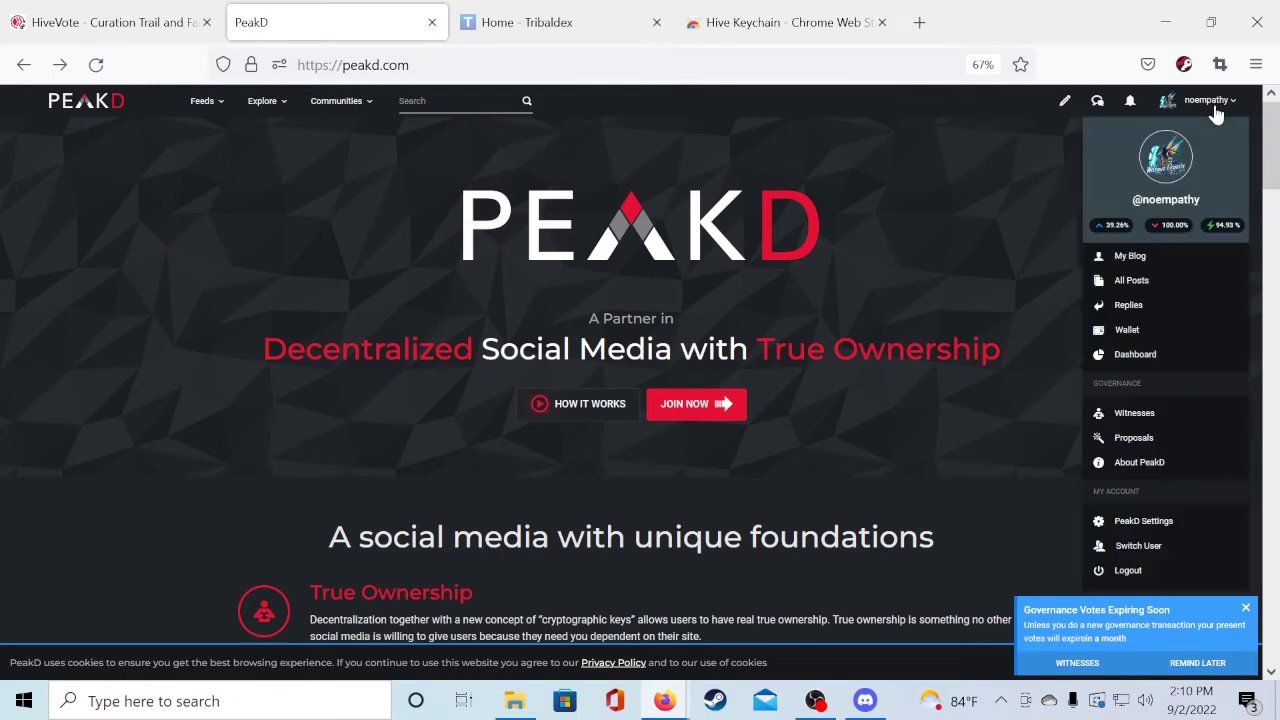
pyautogui.click(1130, 330)
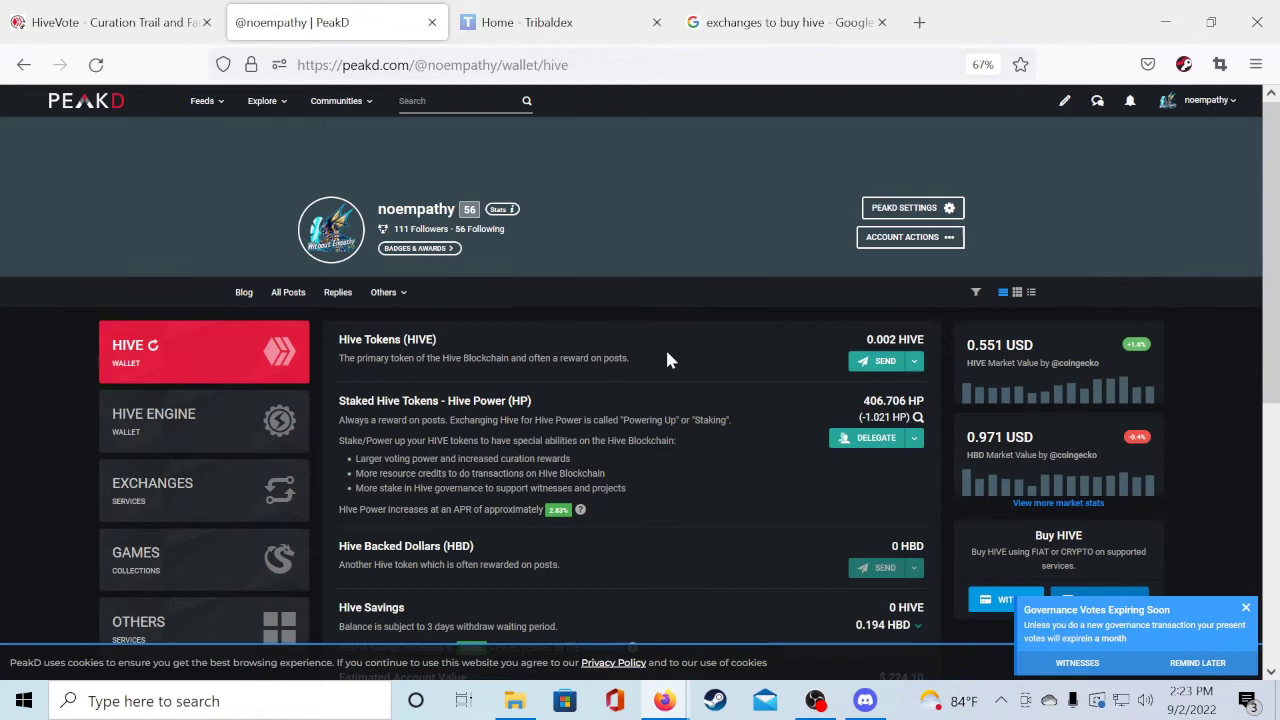
pyautogui.click(915, 362)
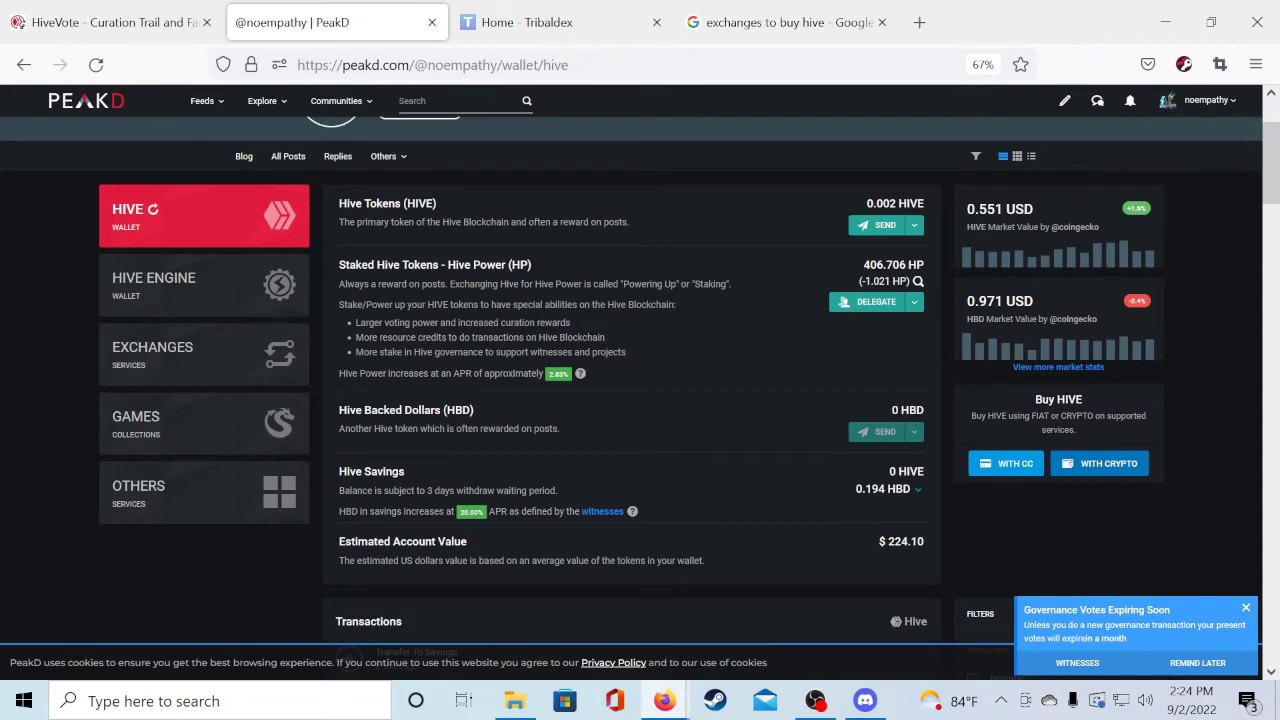
# Power up the full 0.002 HIVE via Keychain, bringing staked Hive Power to 406.708 HP.
pyautogui.click(913, 226)
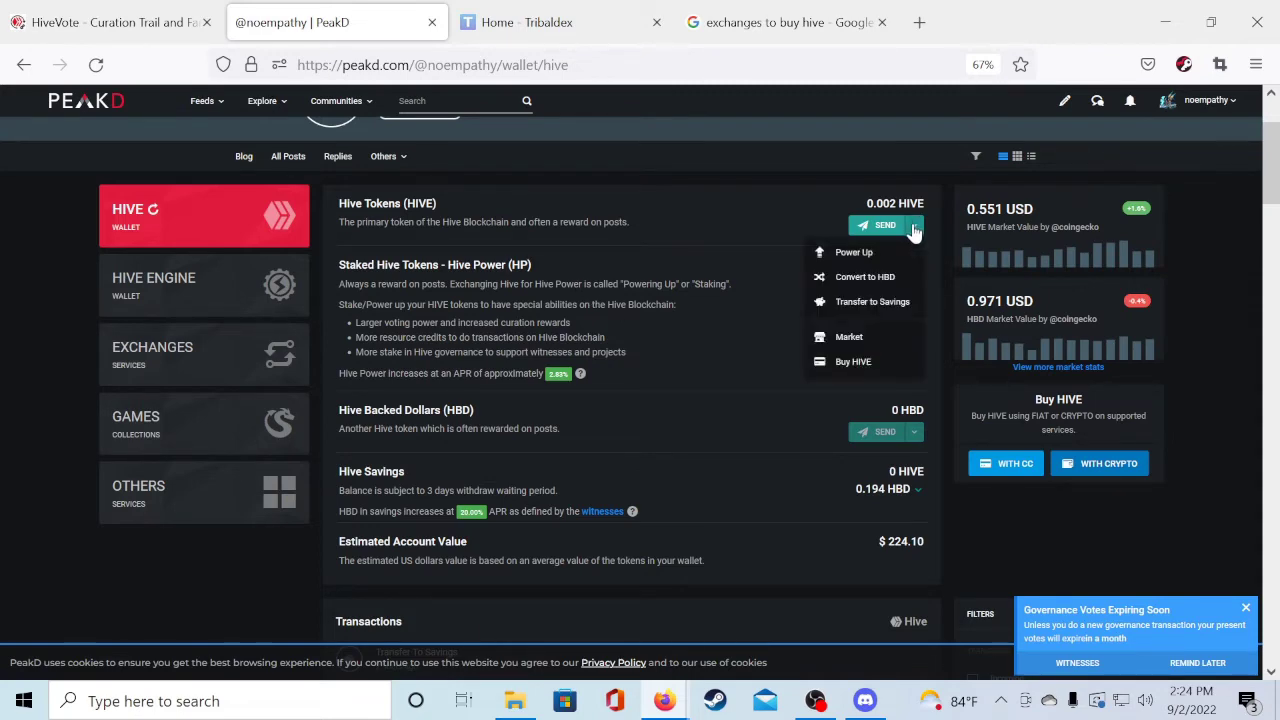
pyautogui.click(851, 252)
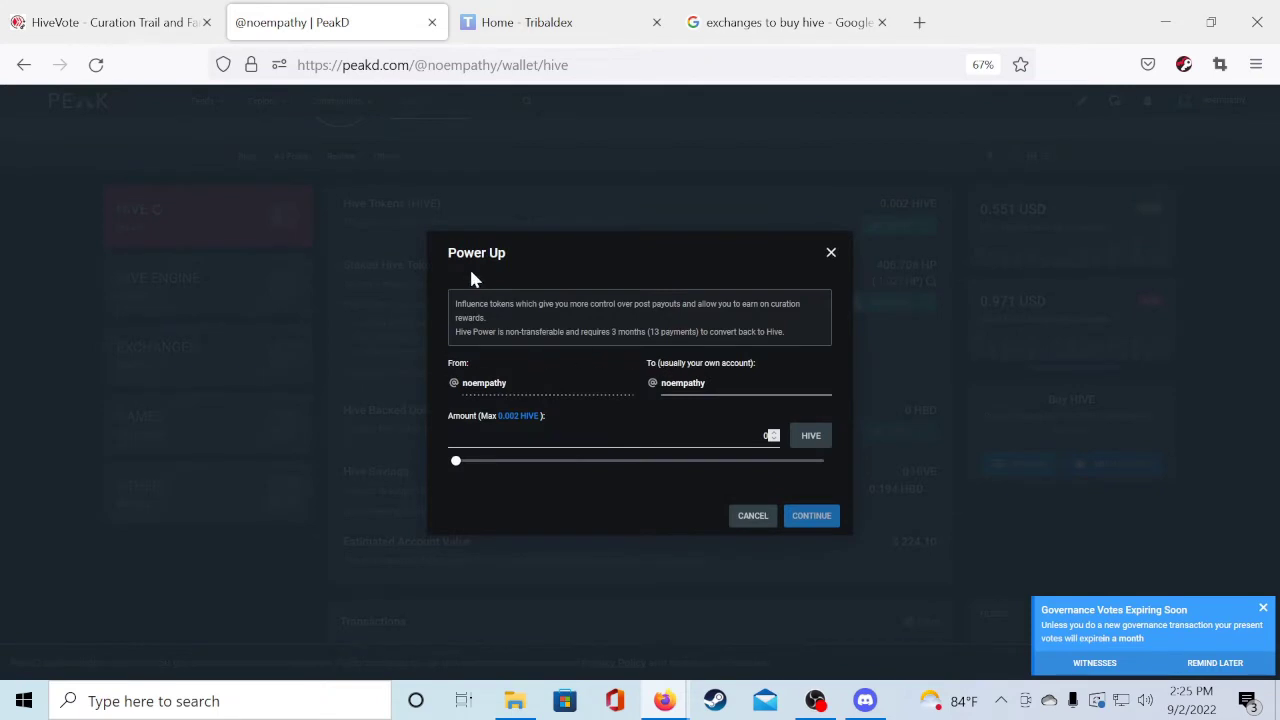
pyautogui.click(514, 418)
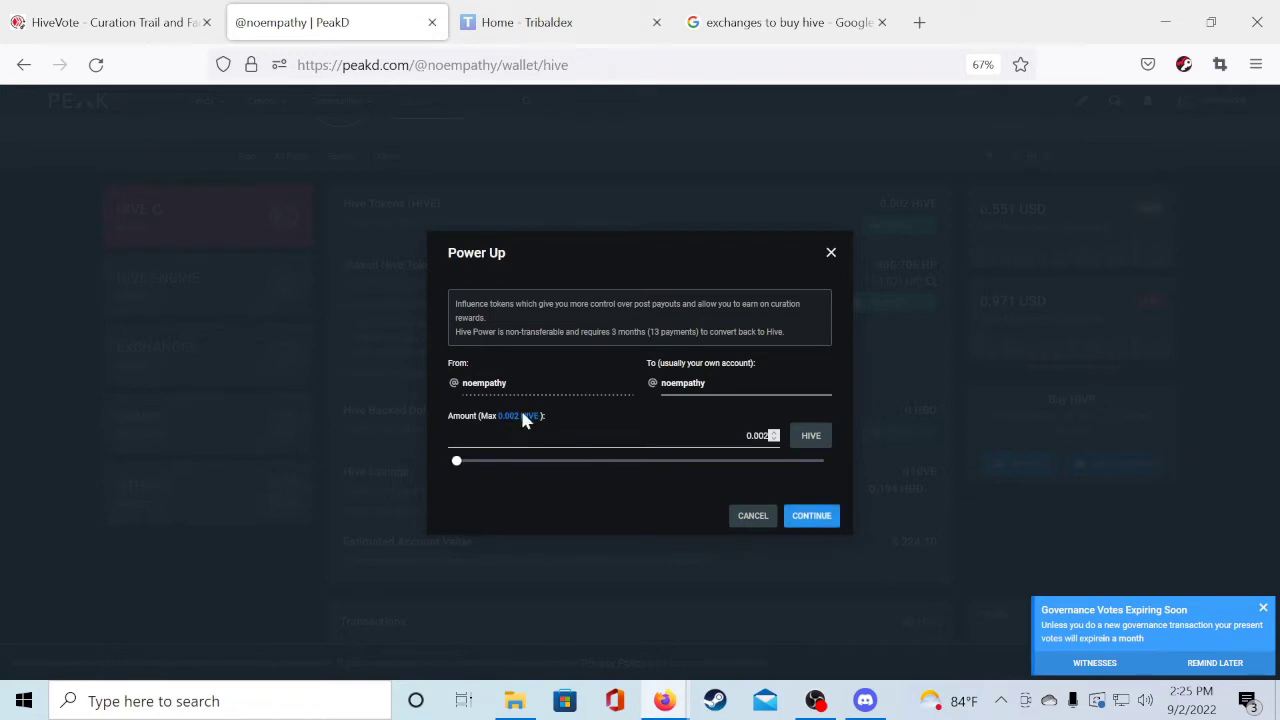
pyautogui.click(821, 520)
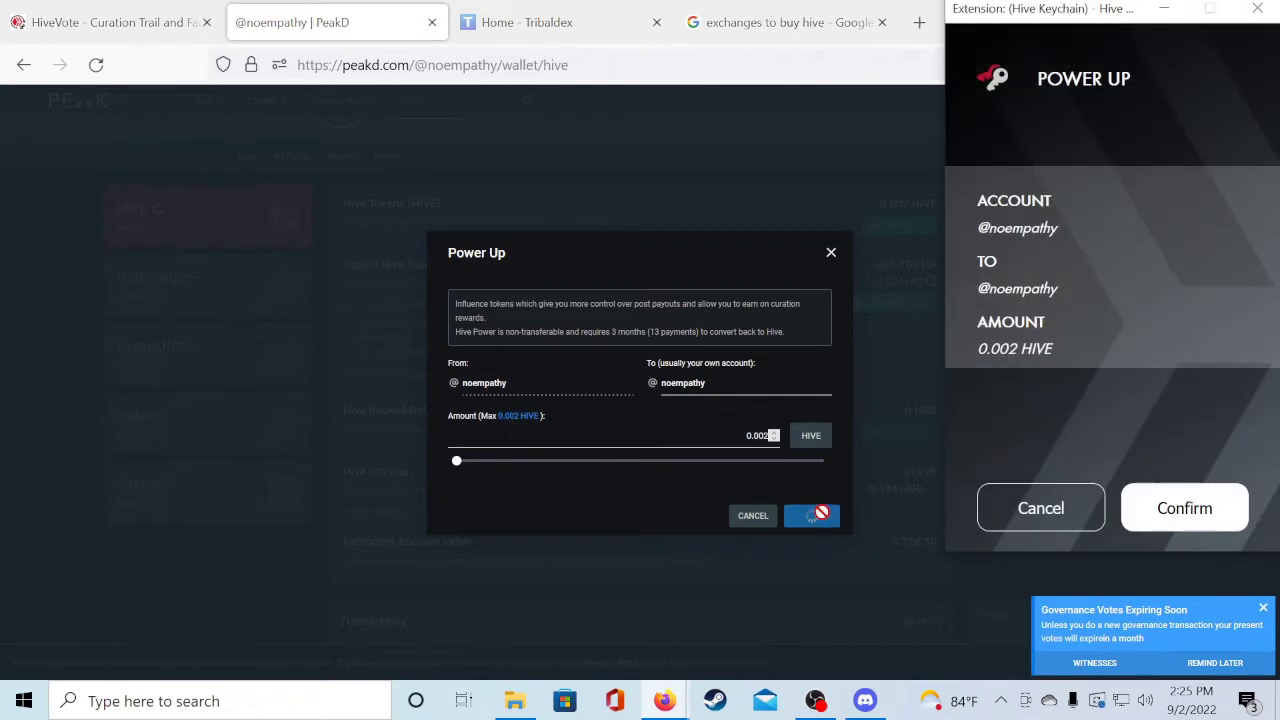
pyautogui.click(1155, 512)
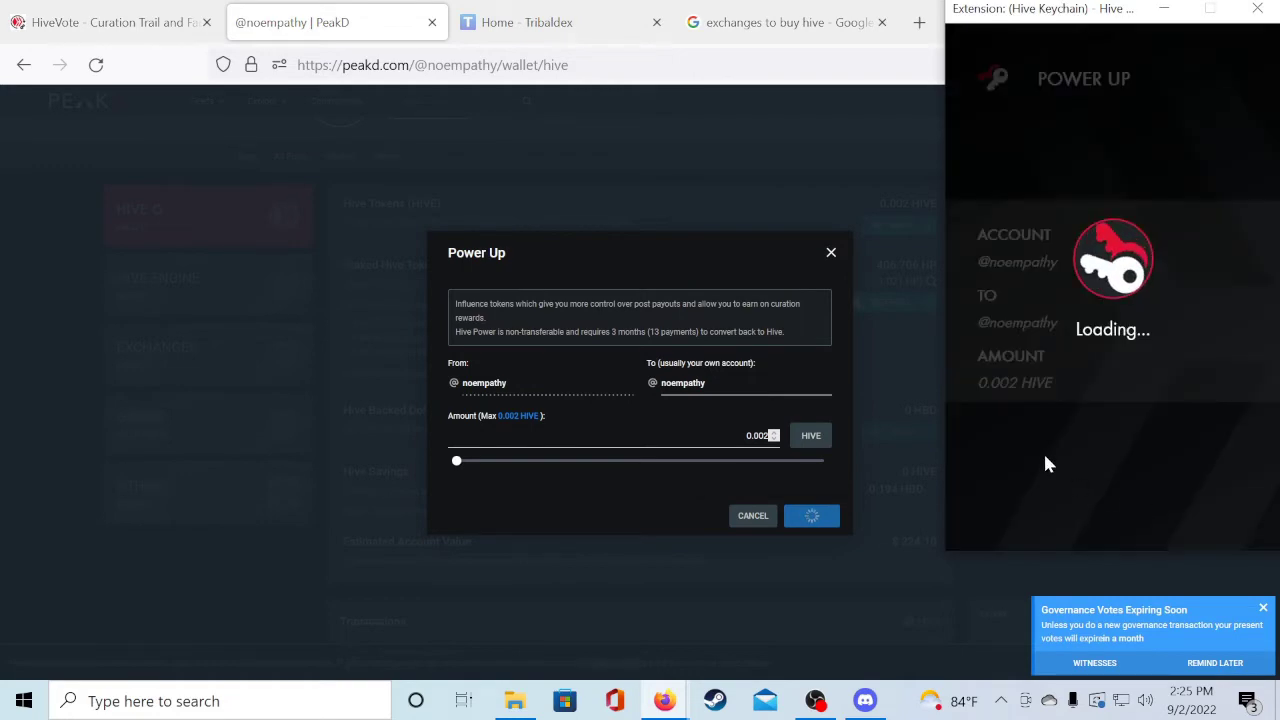
pyautogui.click(1099, 488)
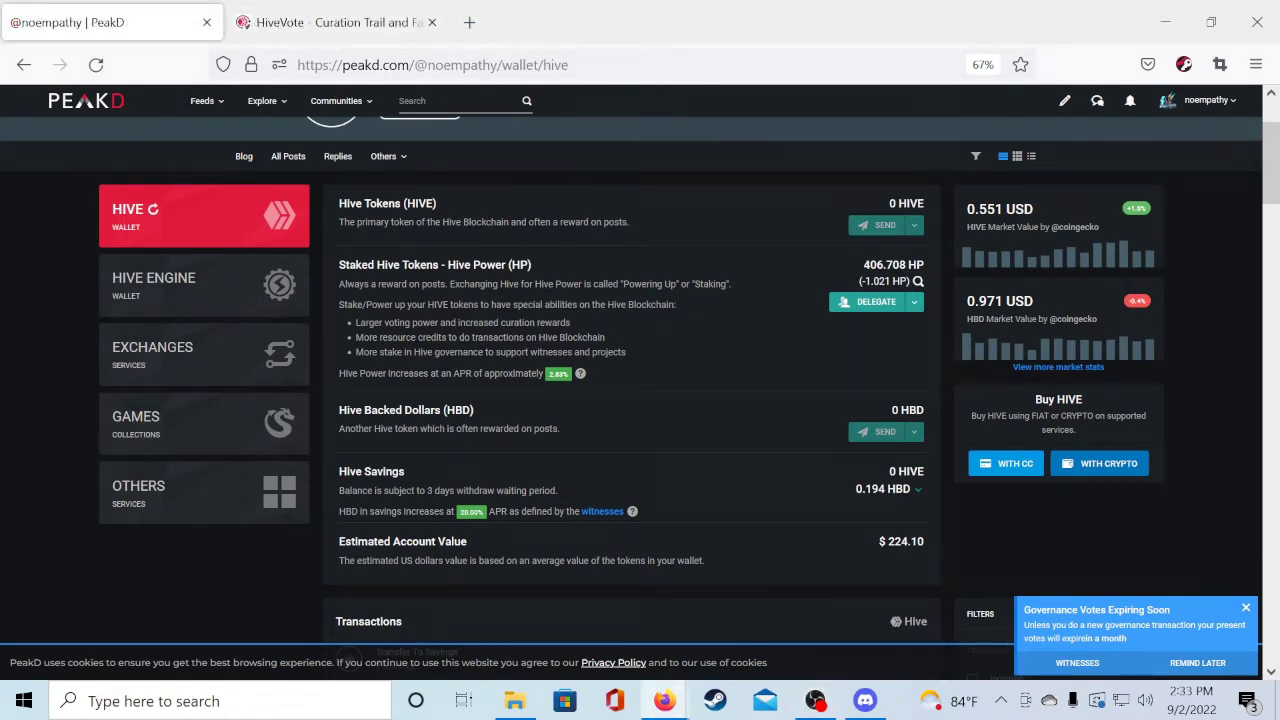
# Switch to HiveVote and view its dashboard, logged in through Hivesigner.
pyautogui.click(332, 24)
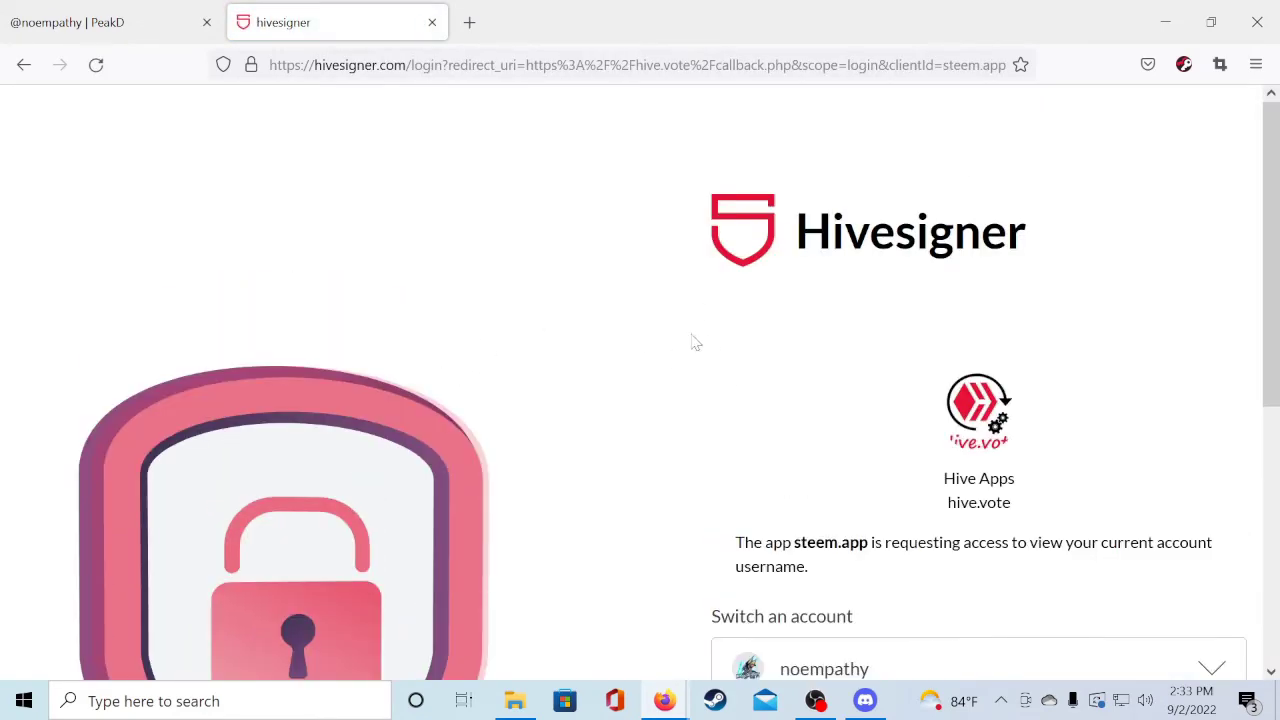
pyautogui.scroll(-1, 650, 372)
pyautogui.scroll(-4, 628, 398)
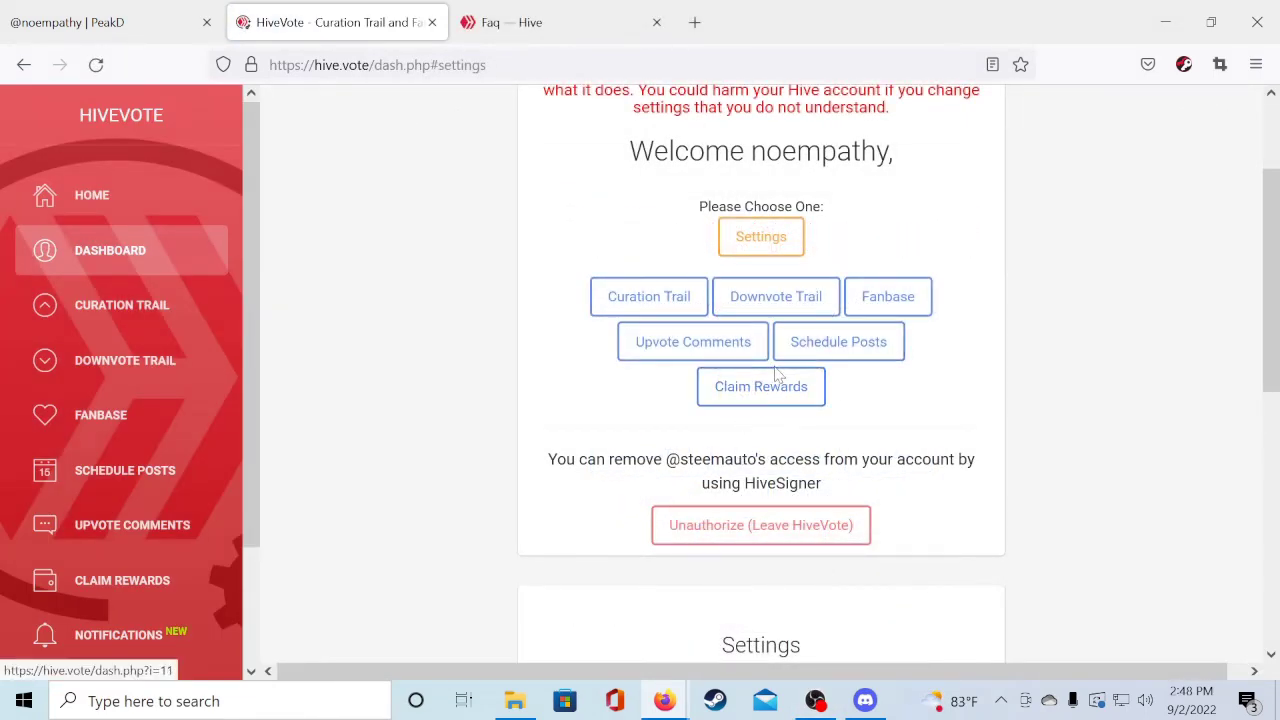
# Check HiveVote's Upvote Mana threshold, then read the Hive FAQ on voting mana.
pyautogui.scroll(-2, 766, 385)
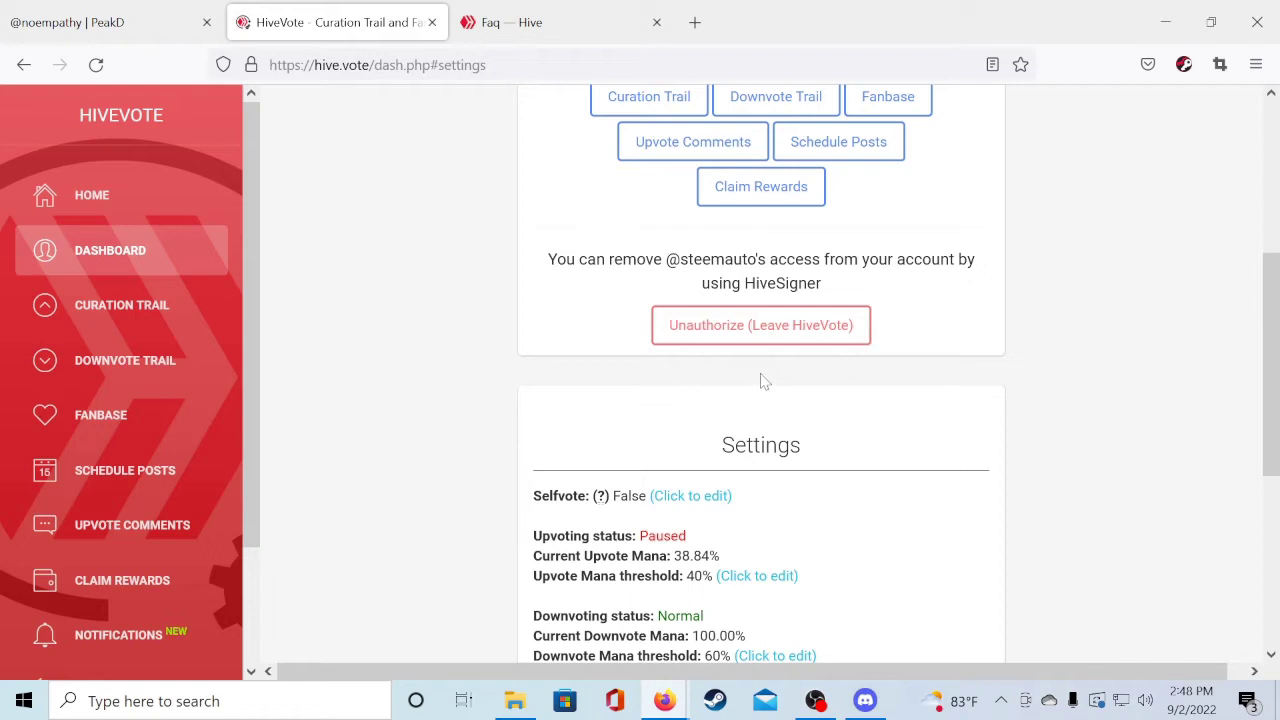
pyautogui.scroll(-2, 690, 385)
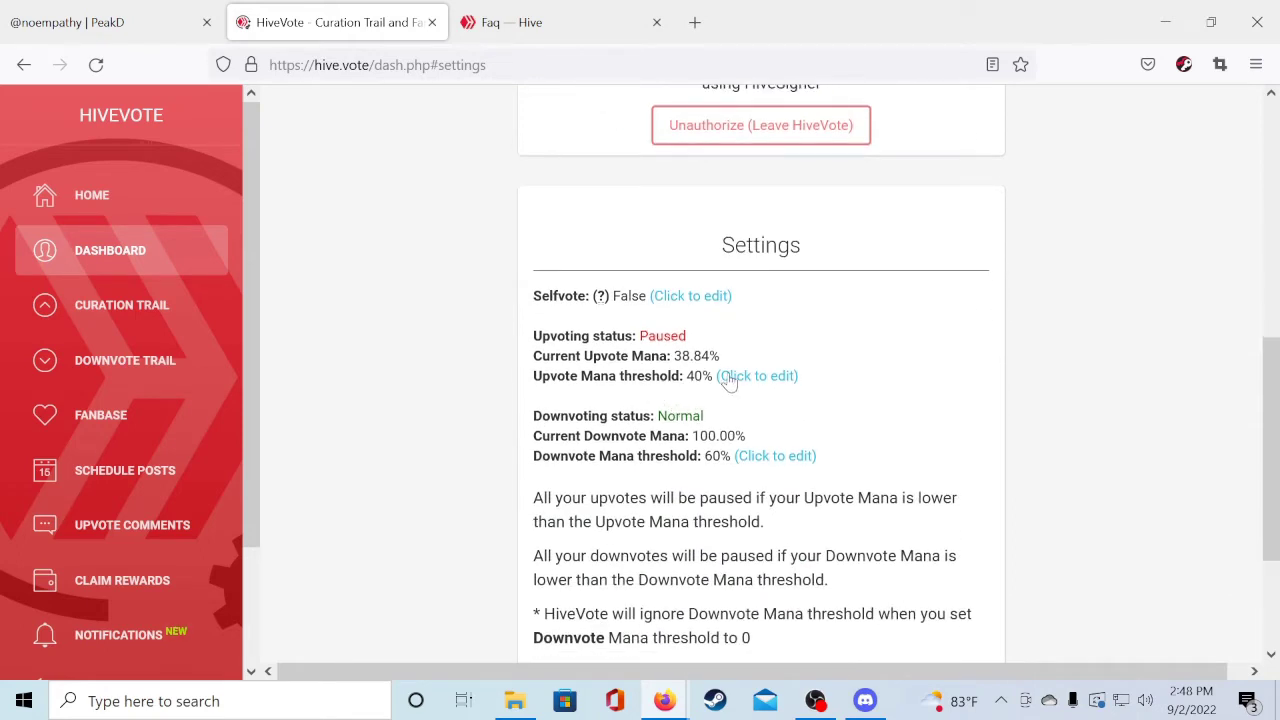
pyautogui.click(505, 24)
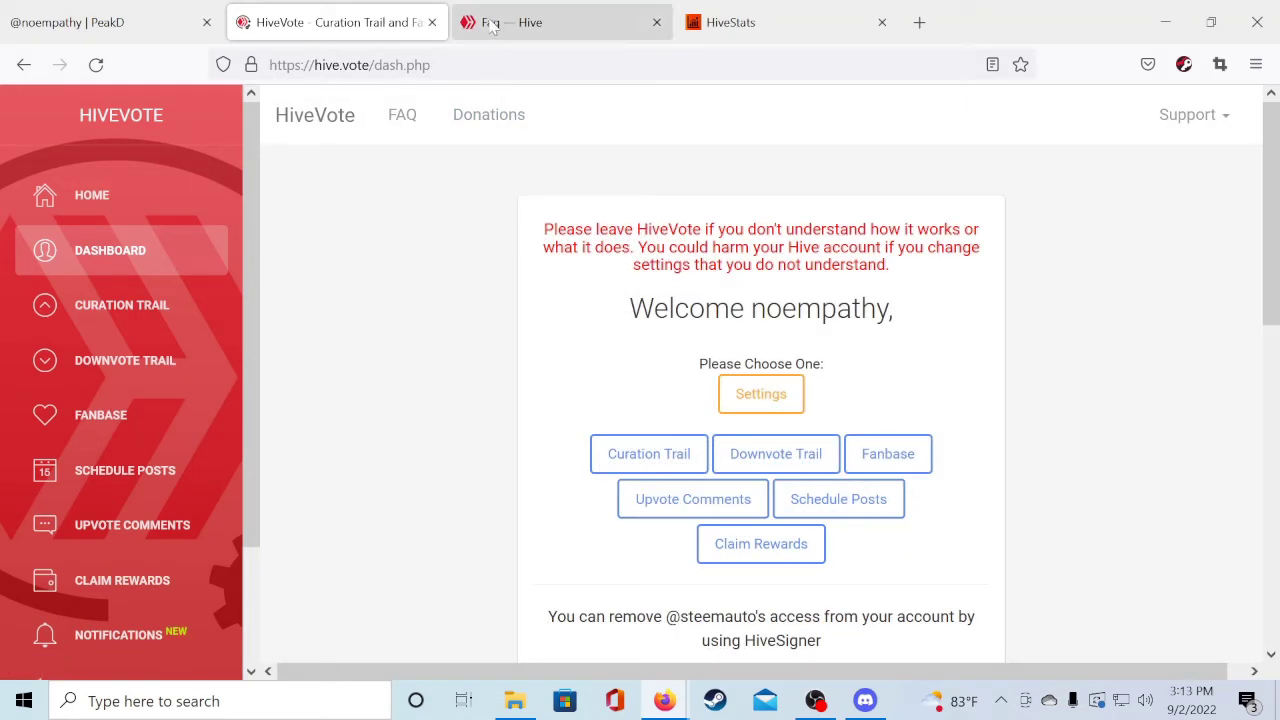
# On the Curation Trail page, search the account's own name to find its trail with 0 followers.
pyautogui.click(118, 312)
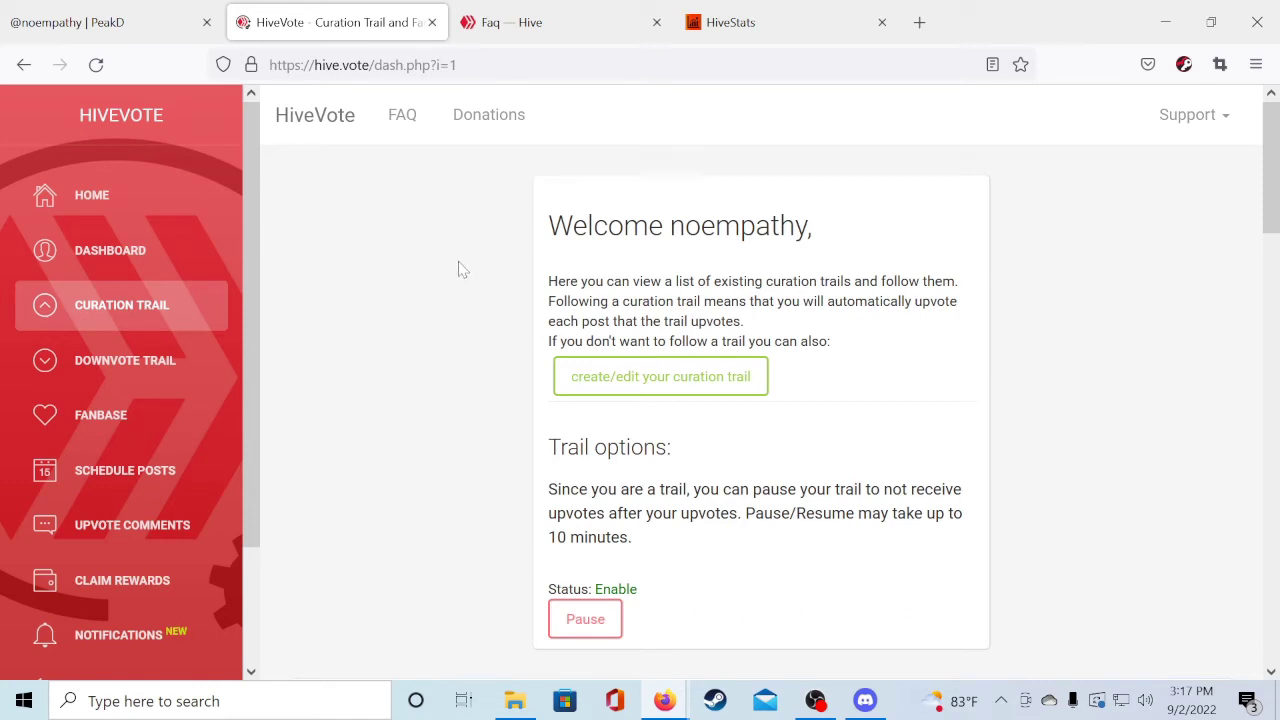
pyautogui.scroll(-3, 449, 260)
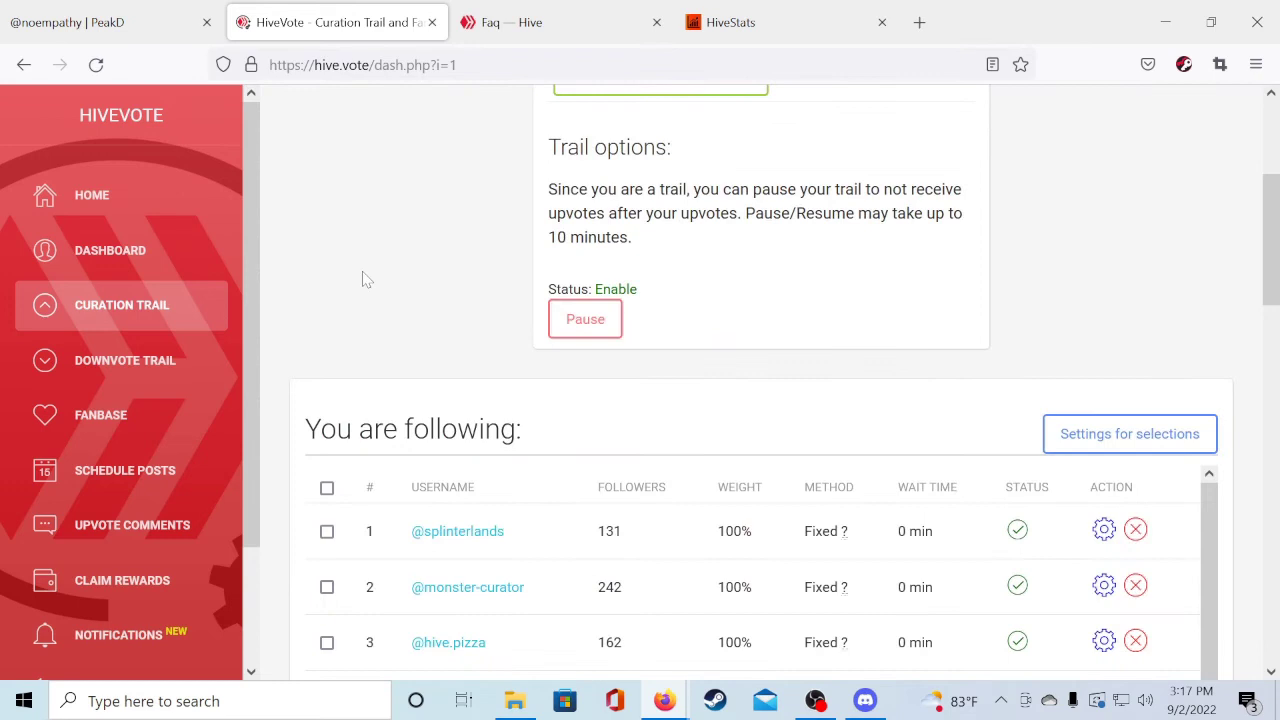
pyautogui.scroll(-3, 335, 258)
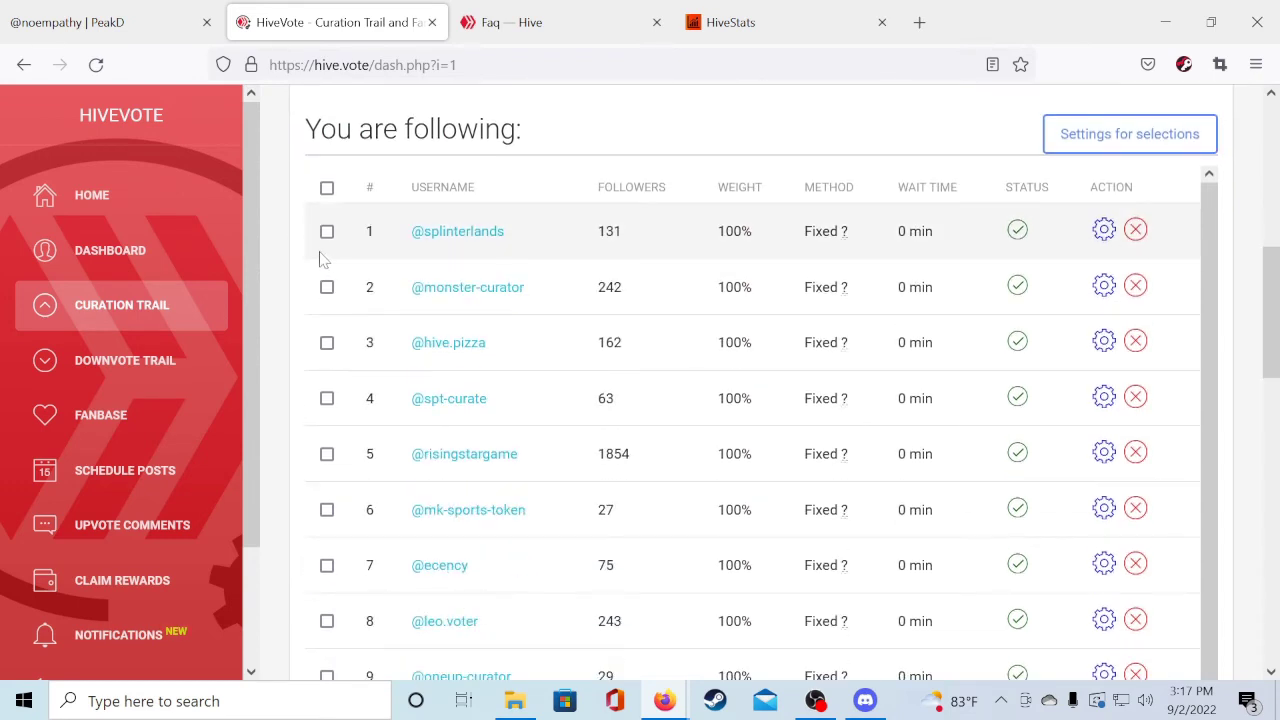
pyautogui.scroll(-1, 322, 258)
pyautogui.scroll(-5, 322, 258)
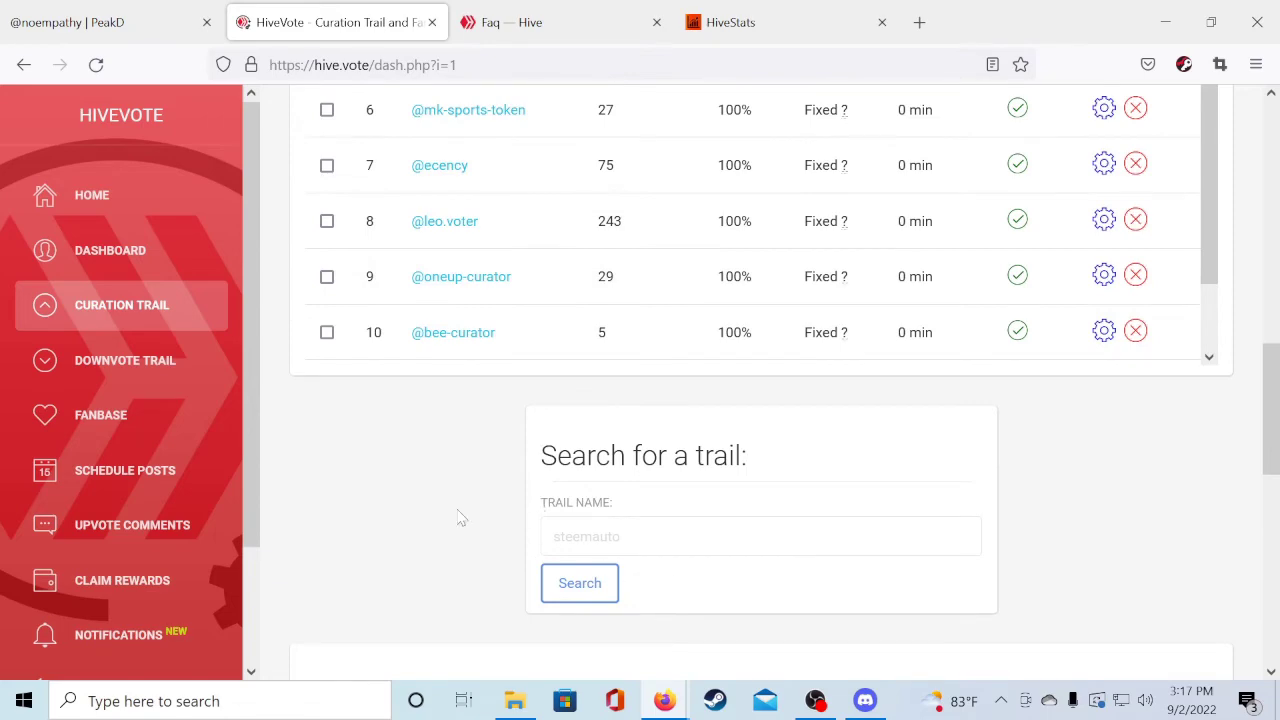
pyautogui.scroll(2, 455, 515)
pyautogui.scroll(7, 370, 395)
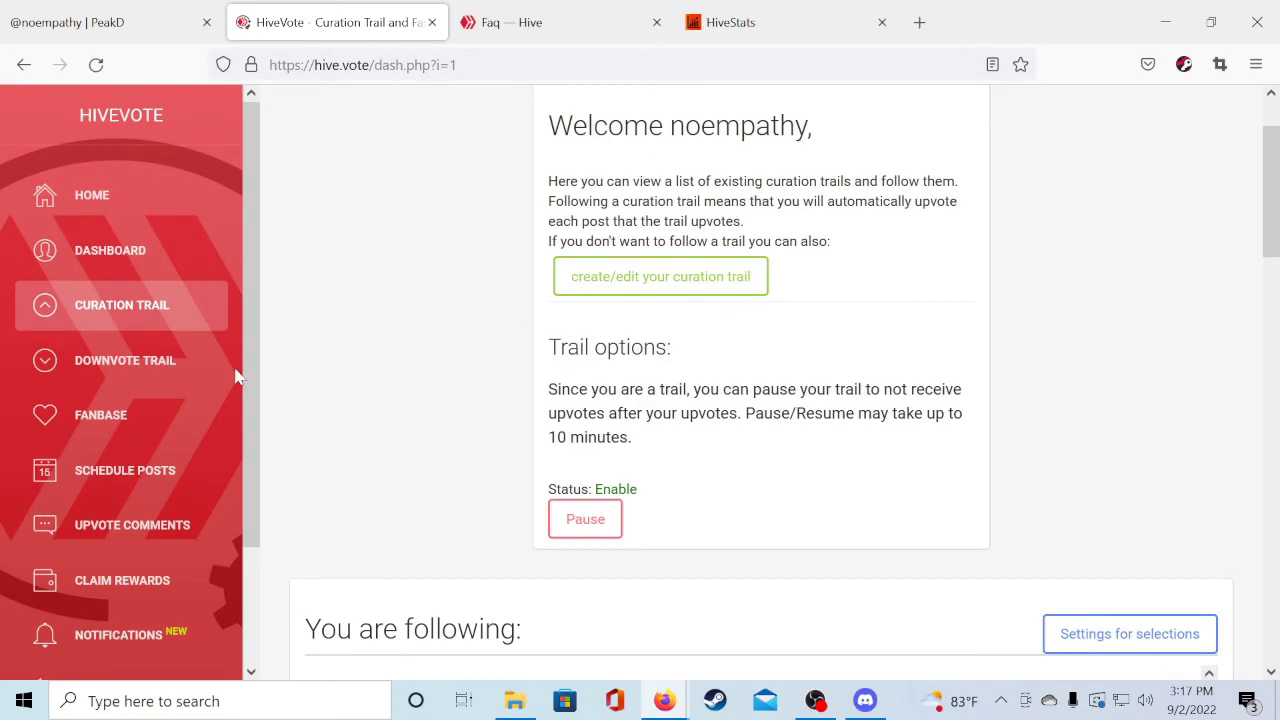
pyautogui.scroll(-5, 355, 365)
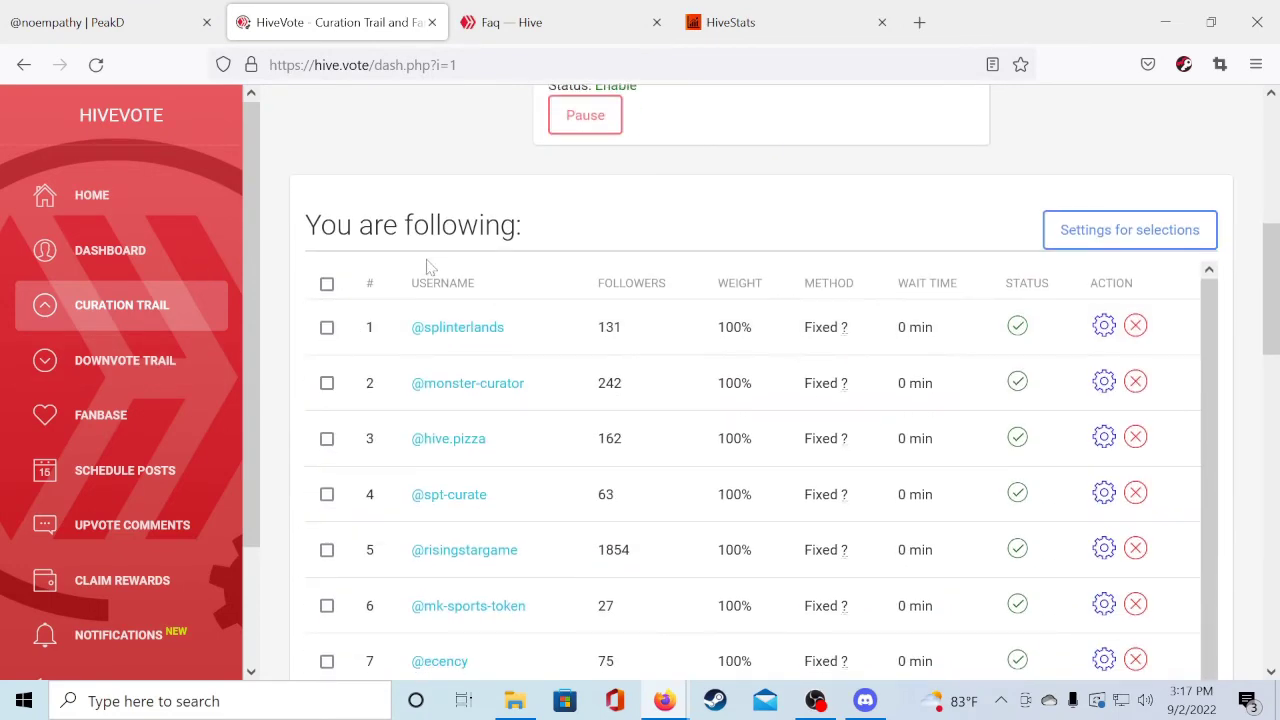
pyautogui.scroll(-4, 400, 358)
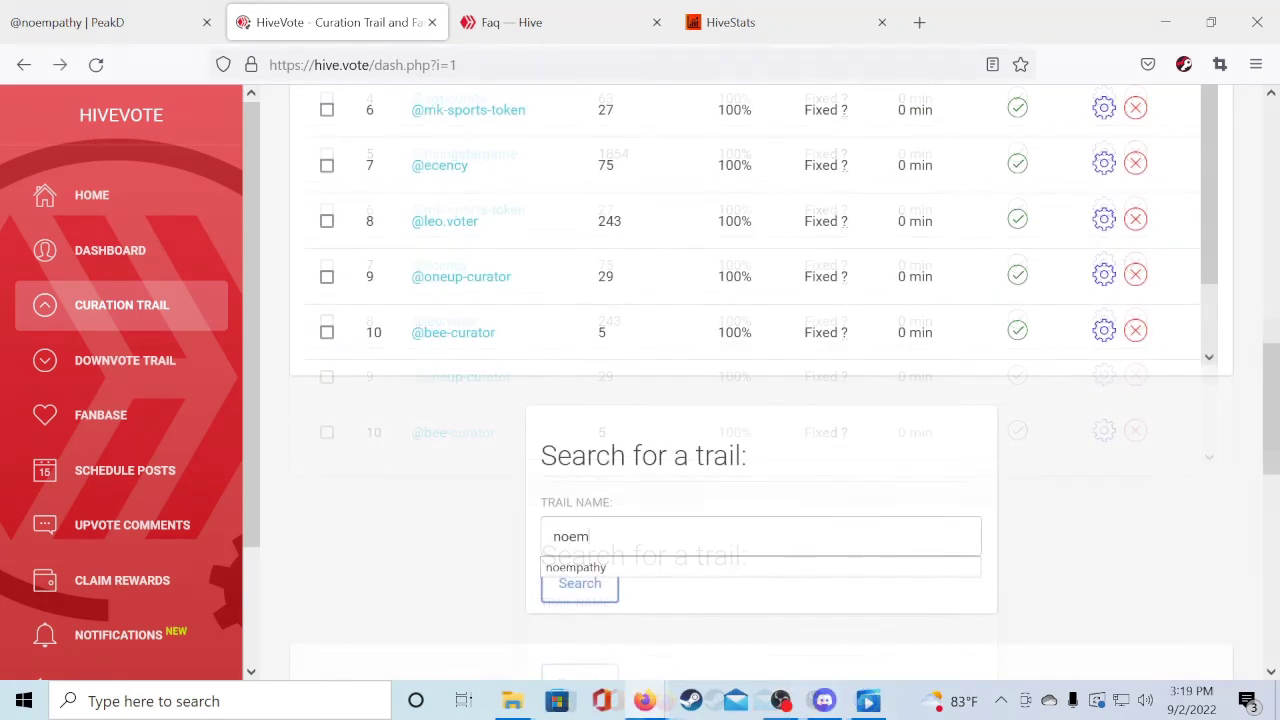
pyautogui.write('pathy')
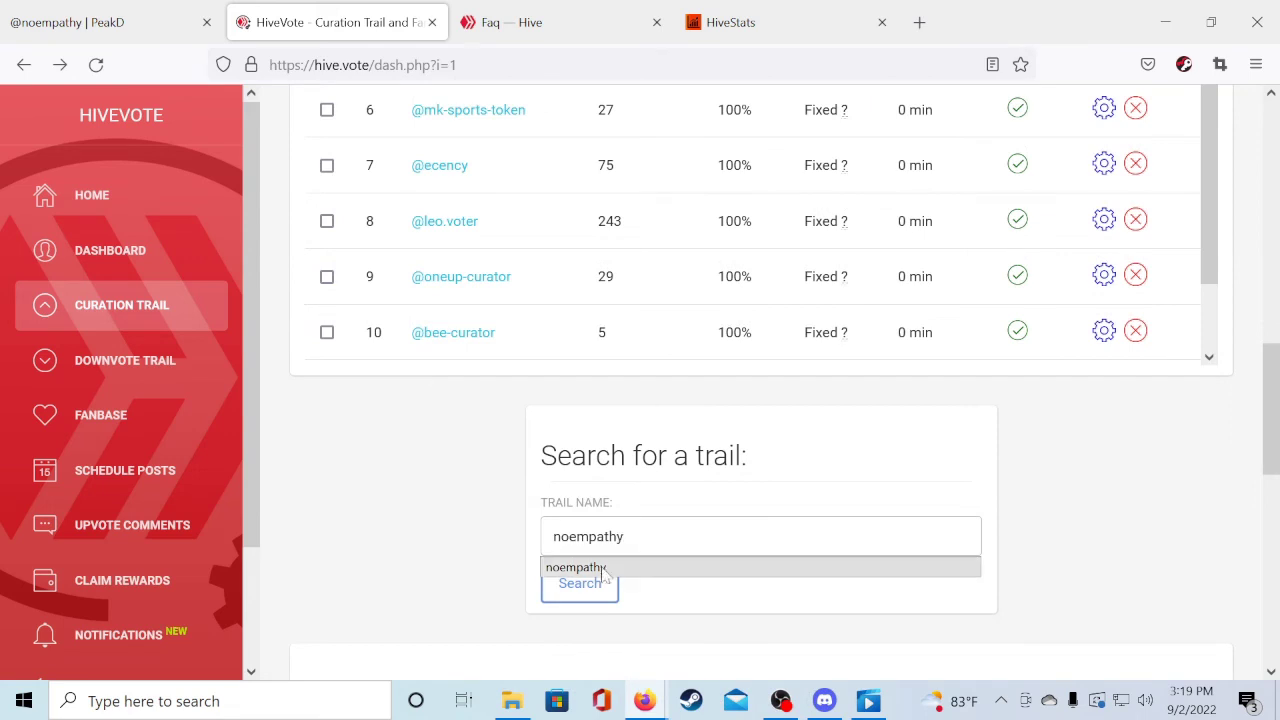
pyautogui.click(604, 568)
pyautogui.click(599, 587)
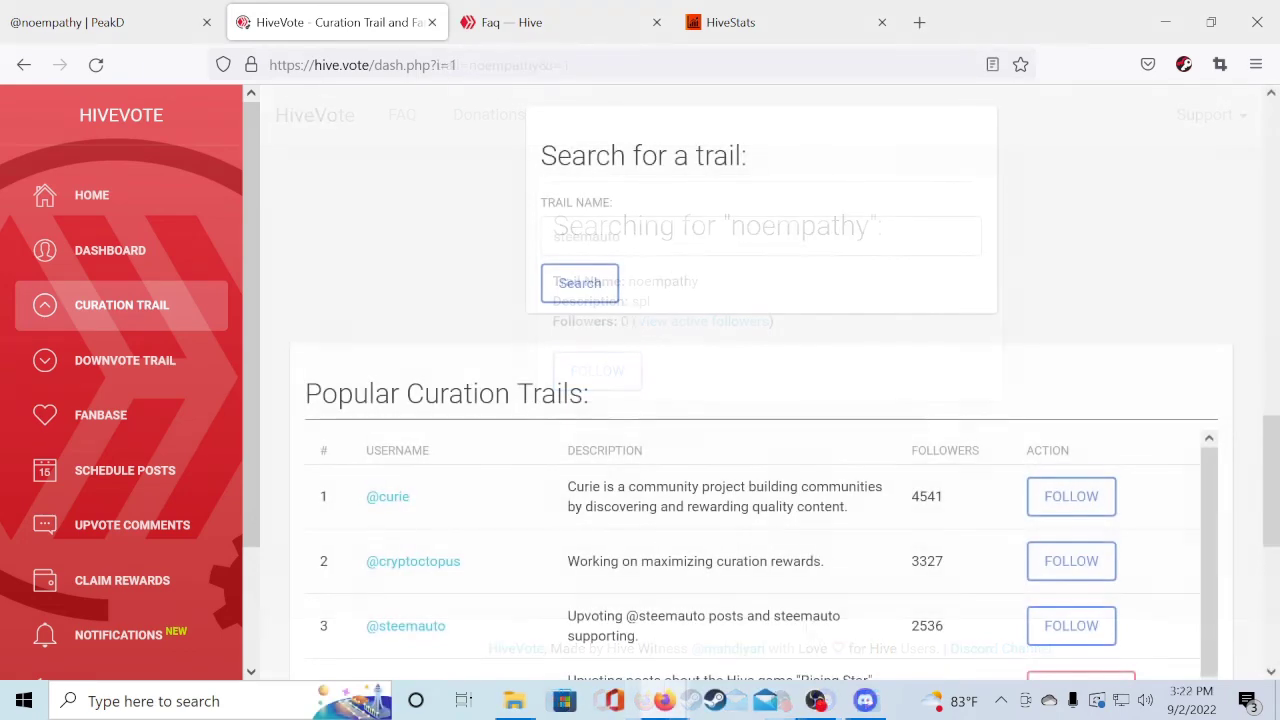
pyautogui.scroll(-3, 606, 297)
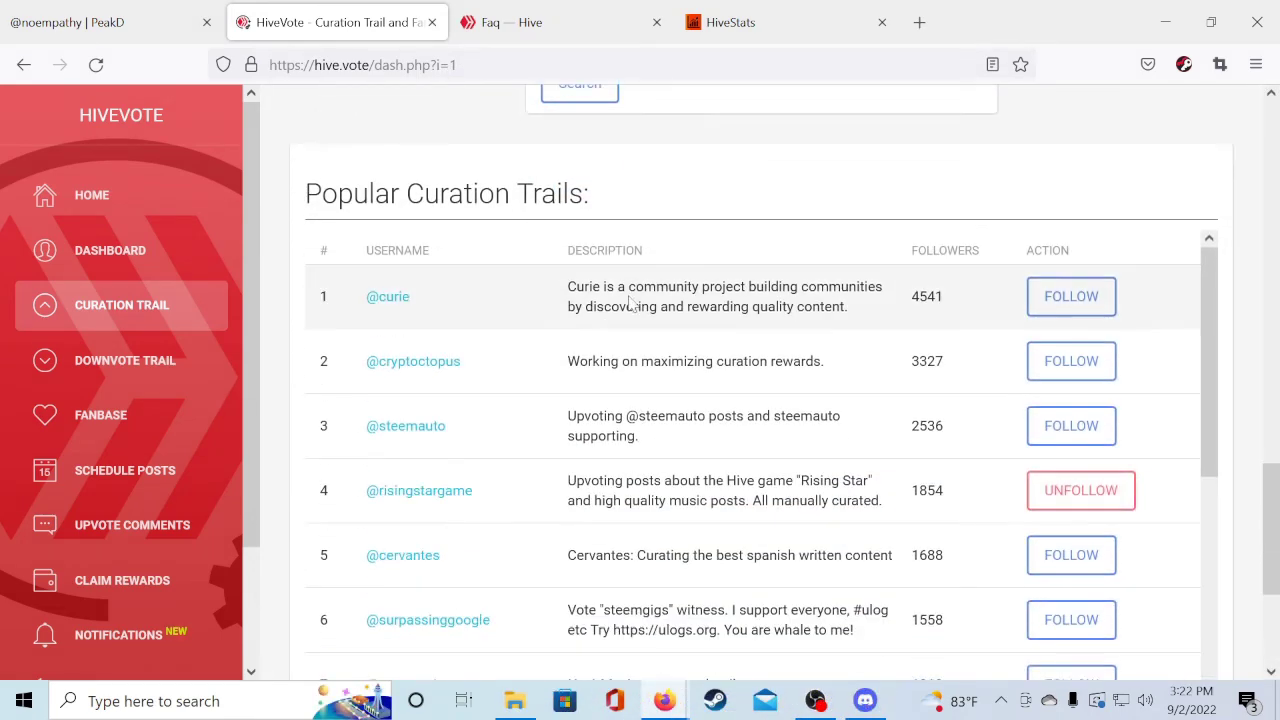
pyautogui.scroll(-1, 560, 288)
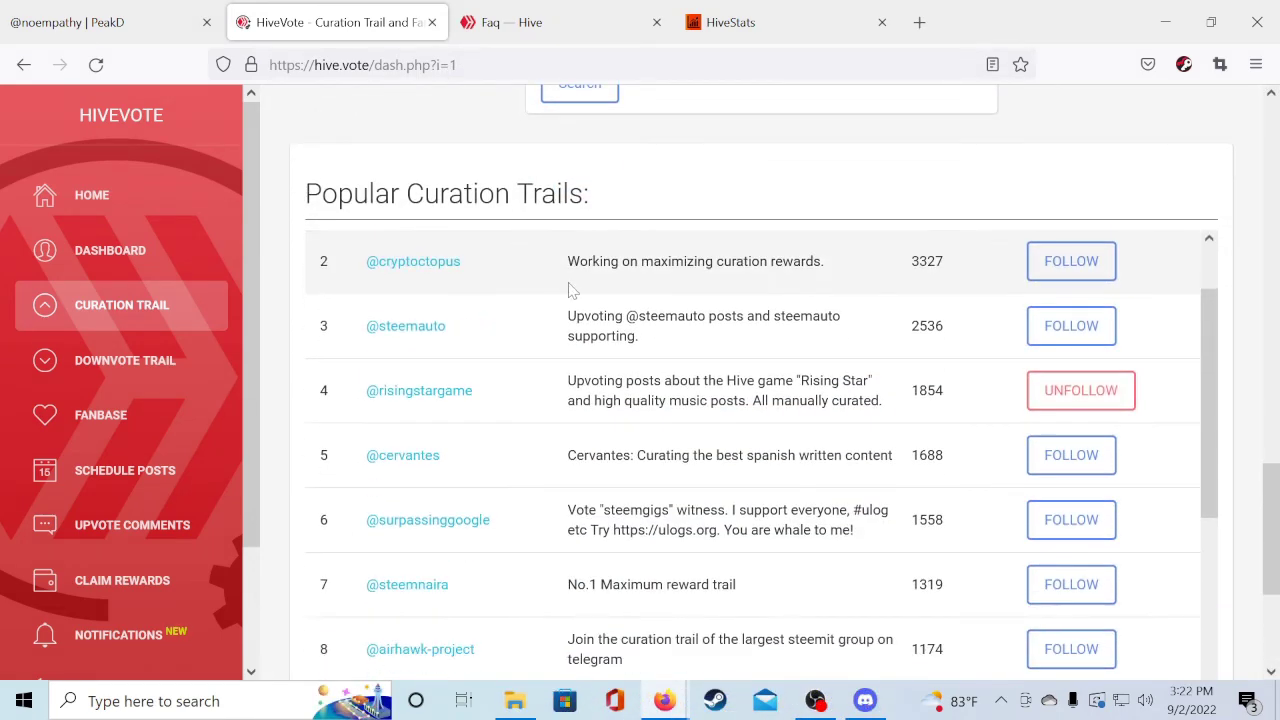
pyautogui.scroll(1, 443, 449)
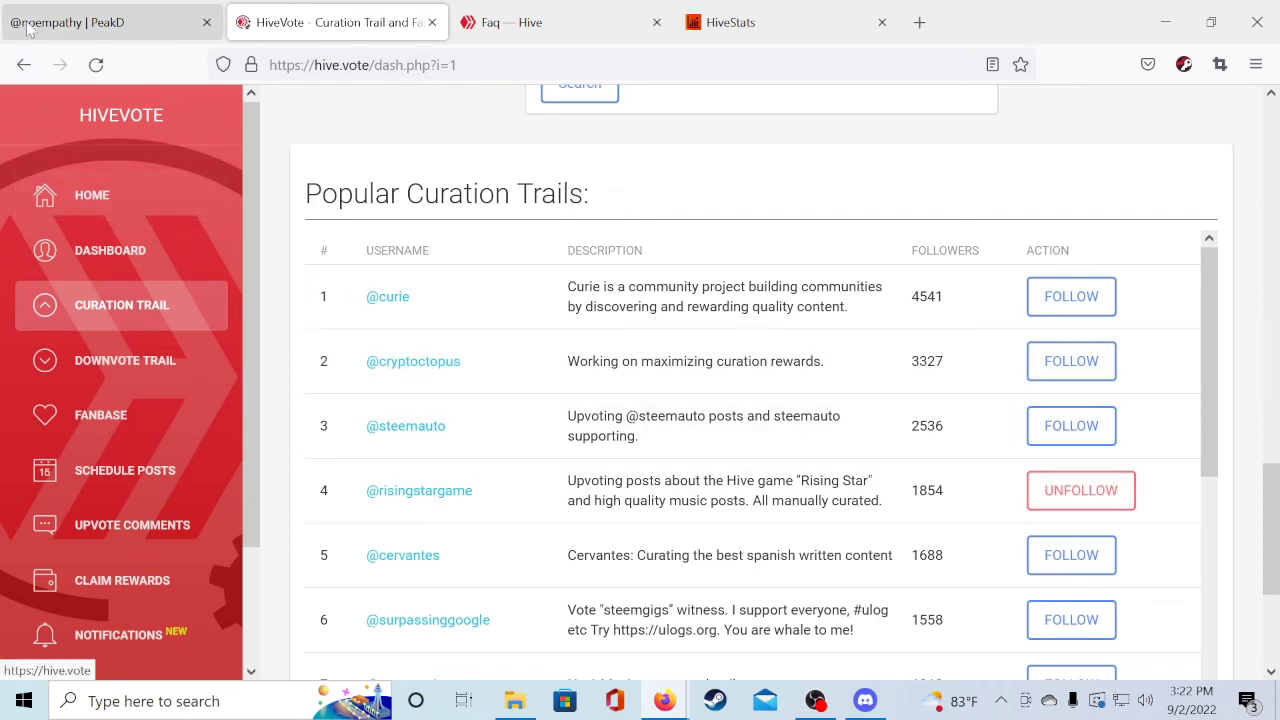
# Scroll the PeakD wallet transactions: a 0.107 HBD Transfer To Savings, then reward claims.
pyautogui.click(62, 16)
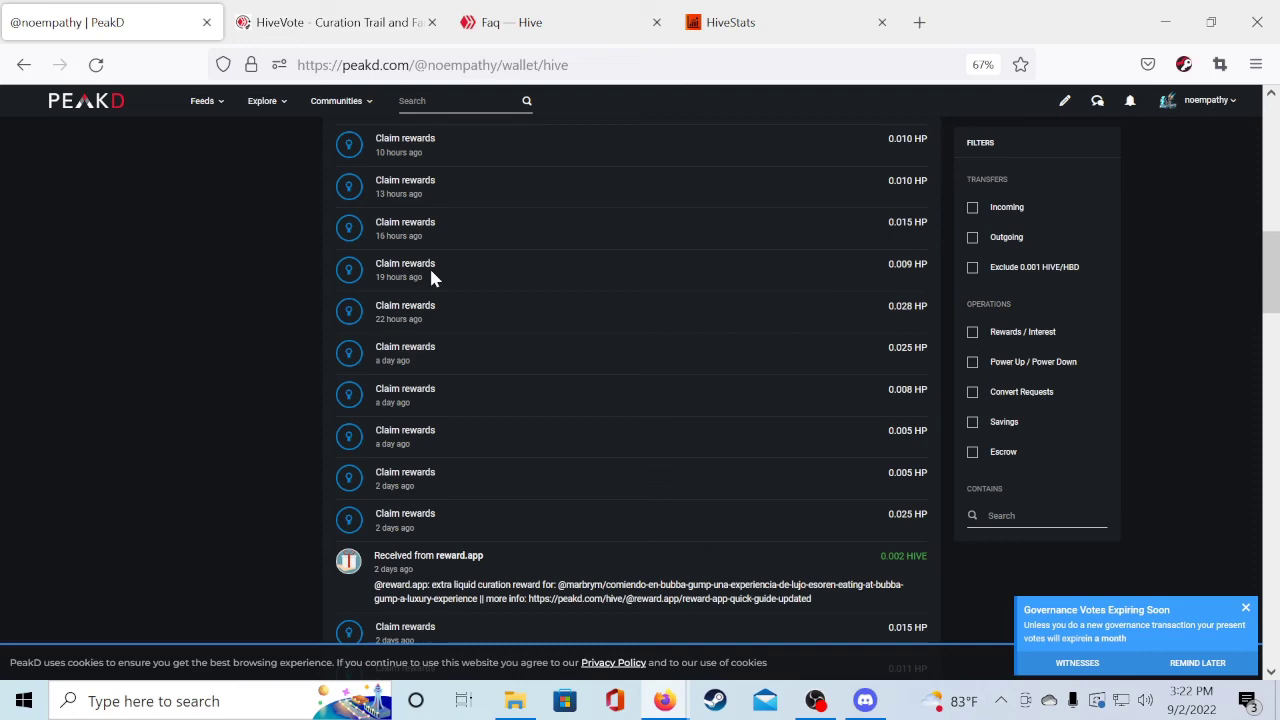
pyautogui.scroll(10, 1153, 210)
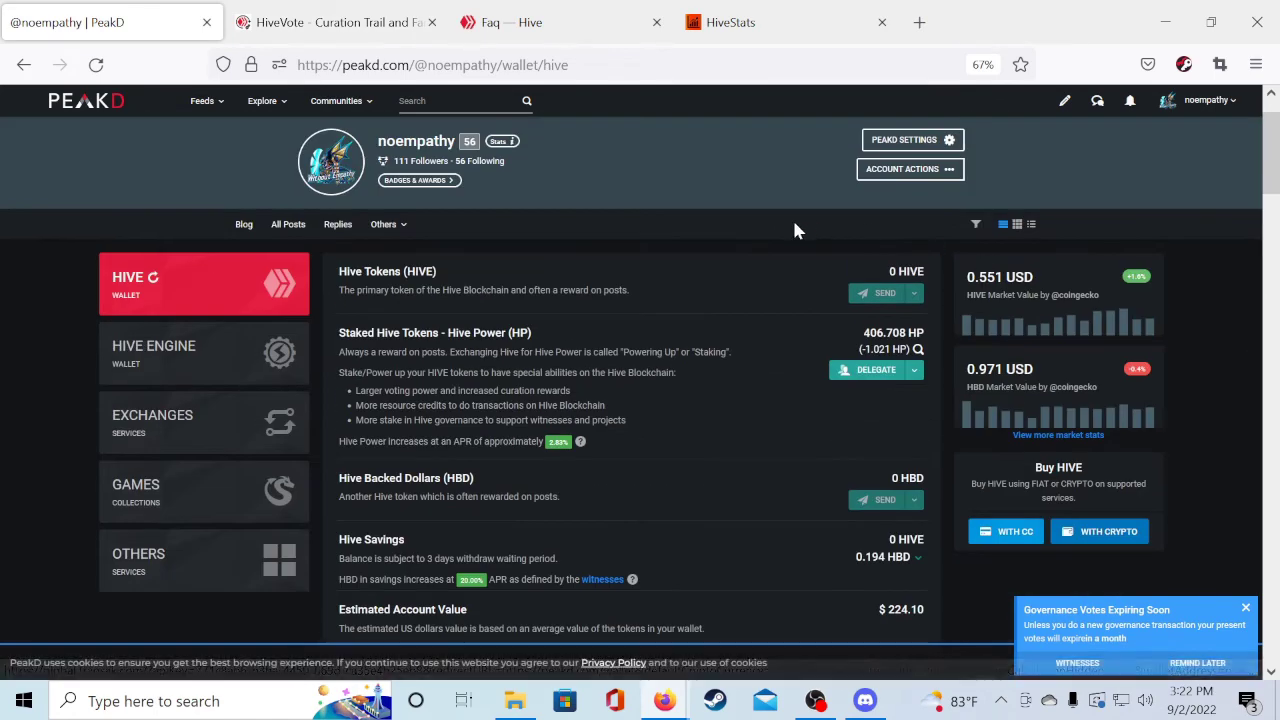
pyautogui.scroll(-5, 598, 318)
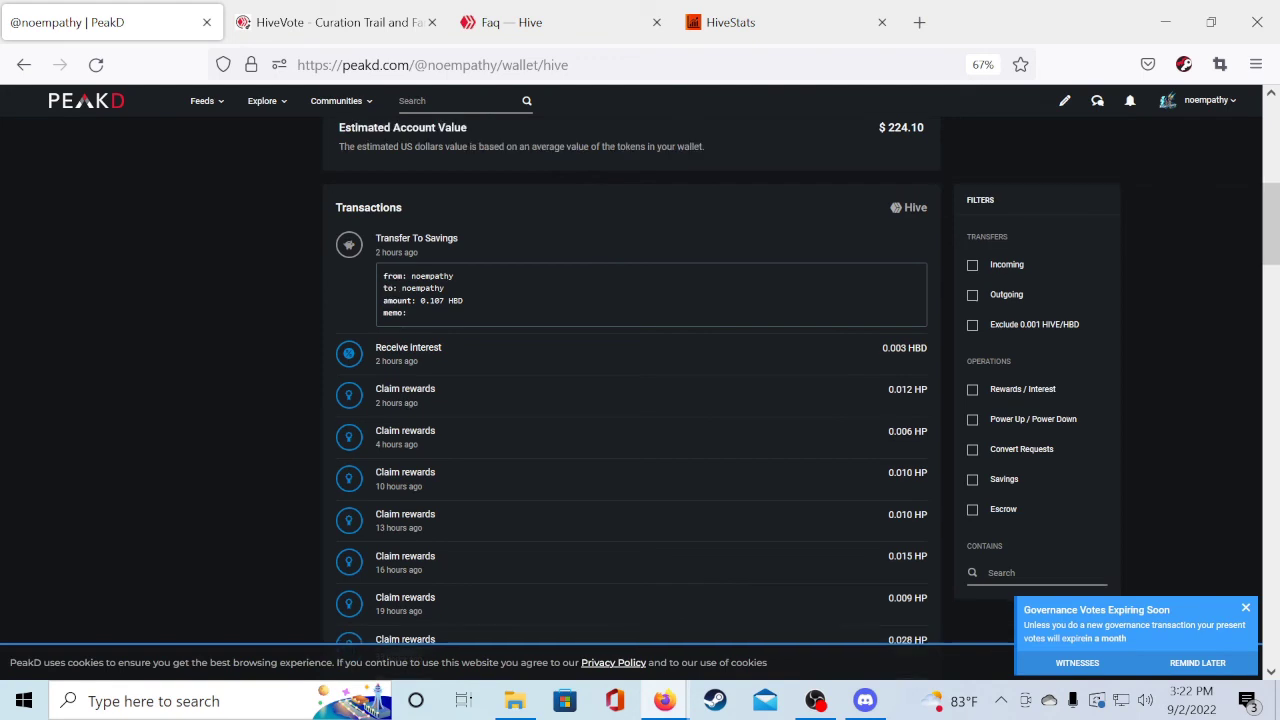
pyautogui.scroll(-3, 421, 408)
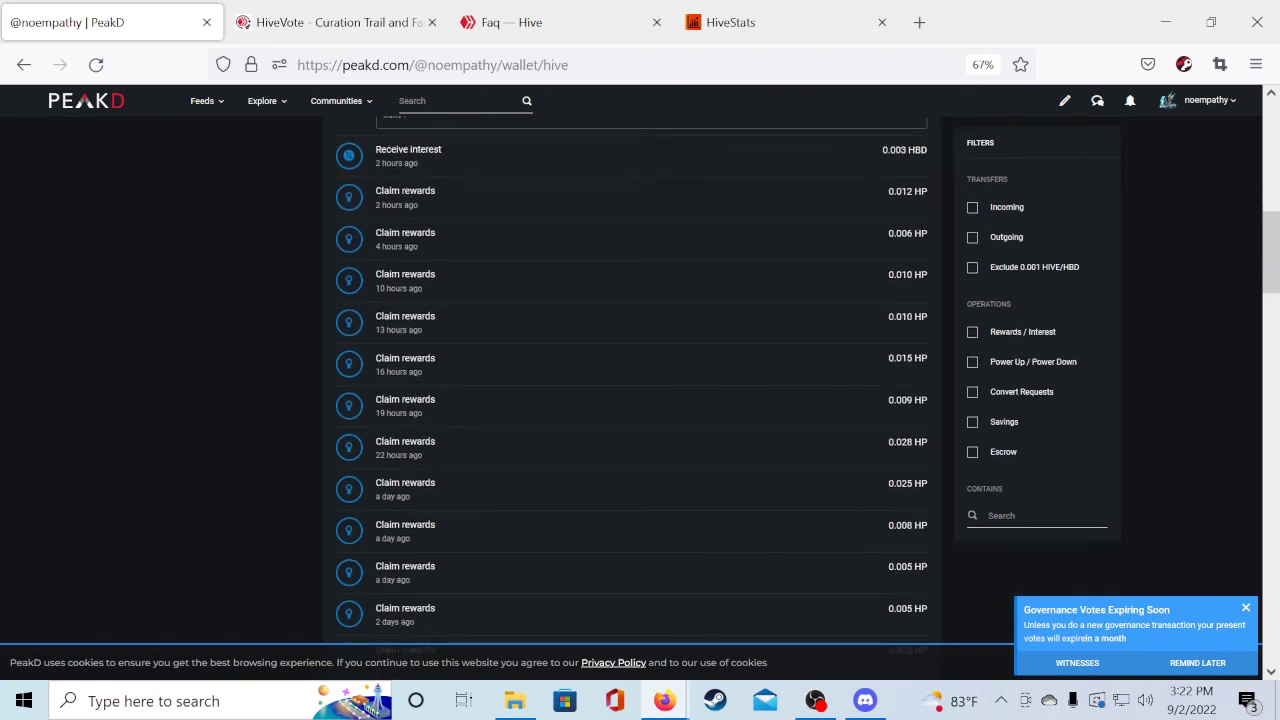
pyautogui.scroll(2, 630, 468)
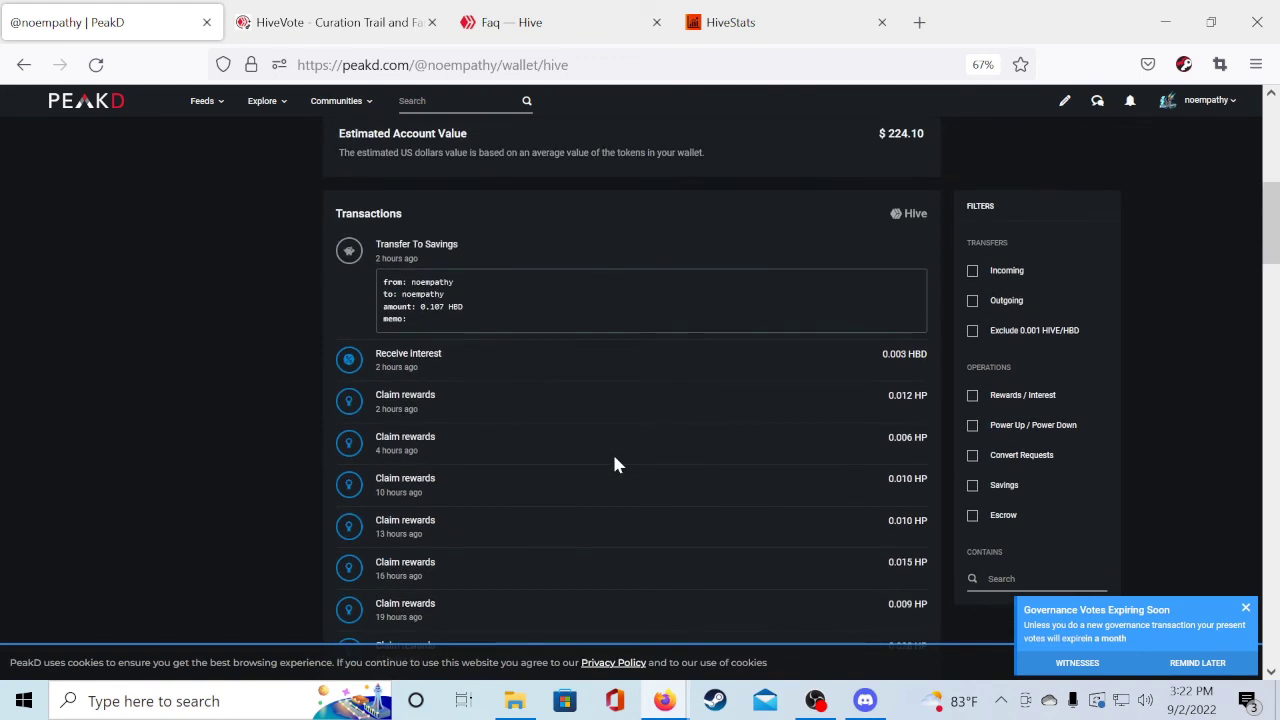
# Search the account name in HiveStats and open its statistics page.
pyautogui.click(751, 22)
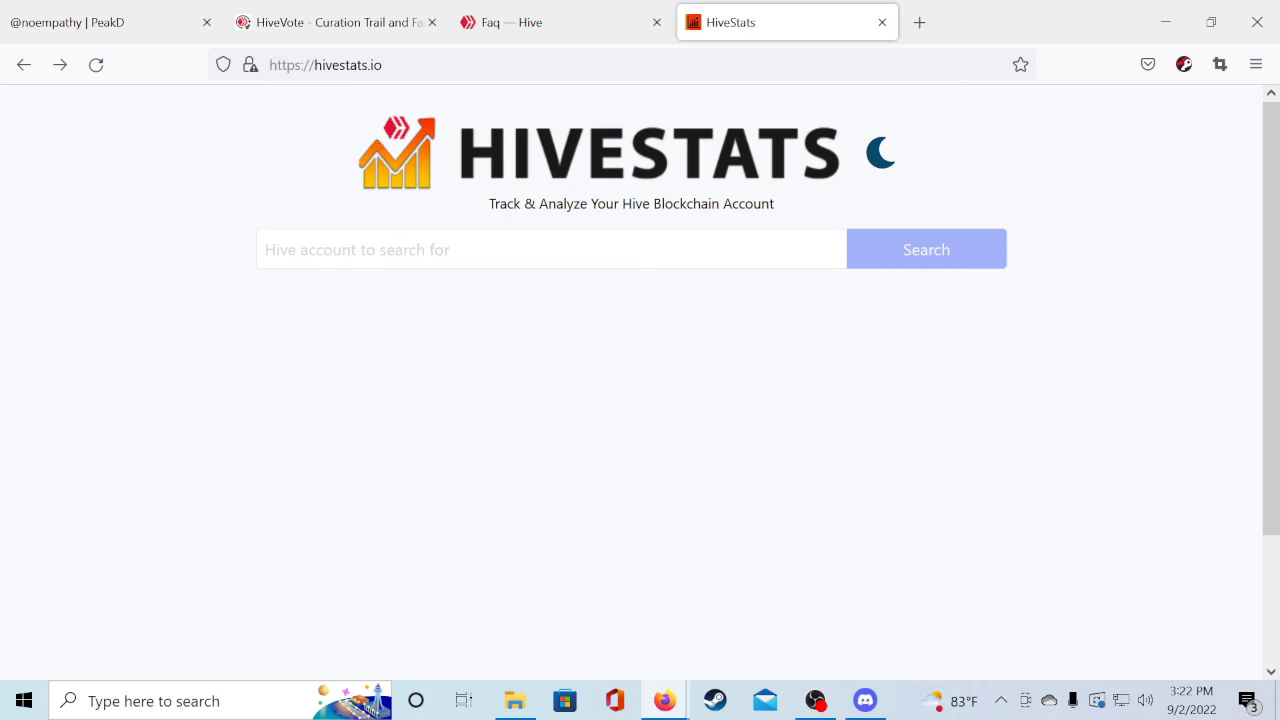
pyautogui.click(395, 249)
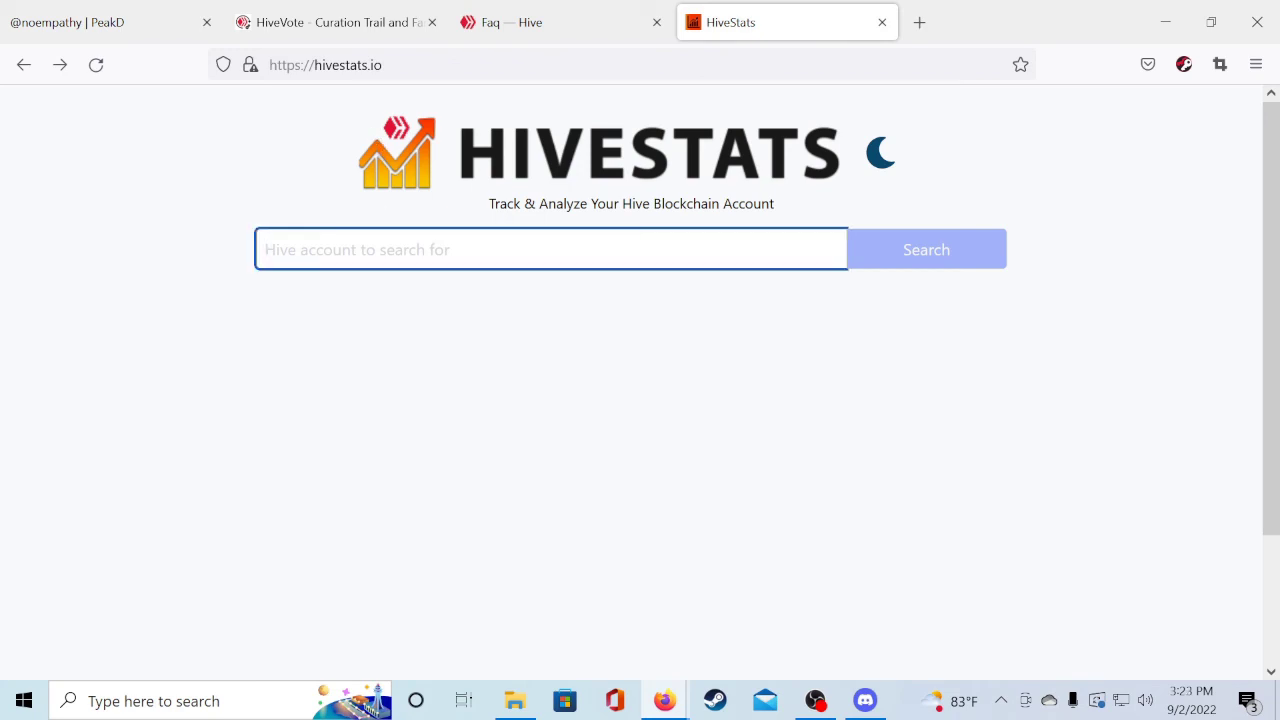
pyautogui.write('noemp')
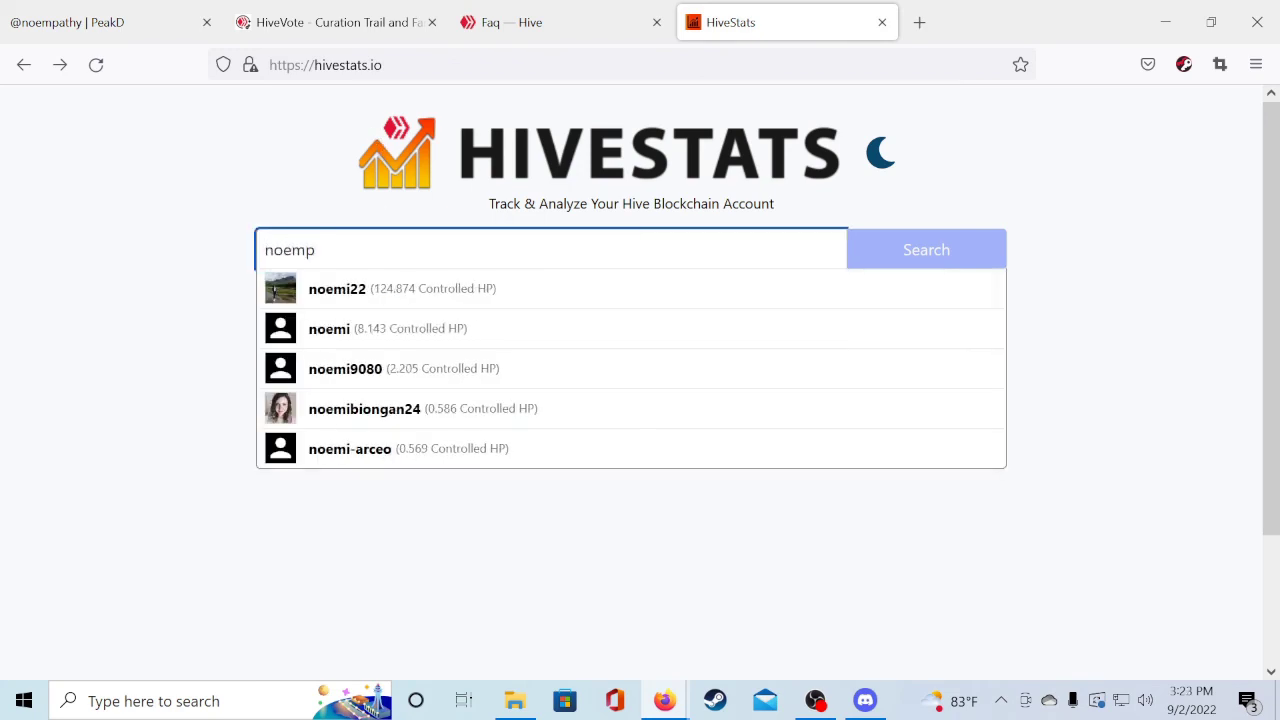
pyautogui.write('athy')
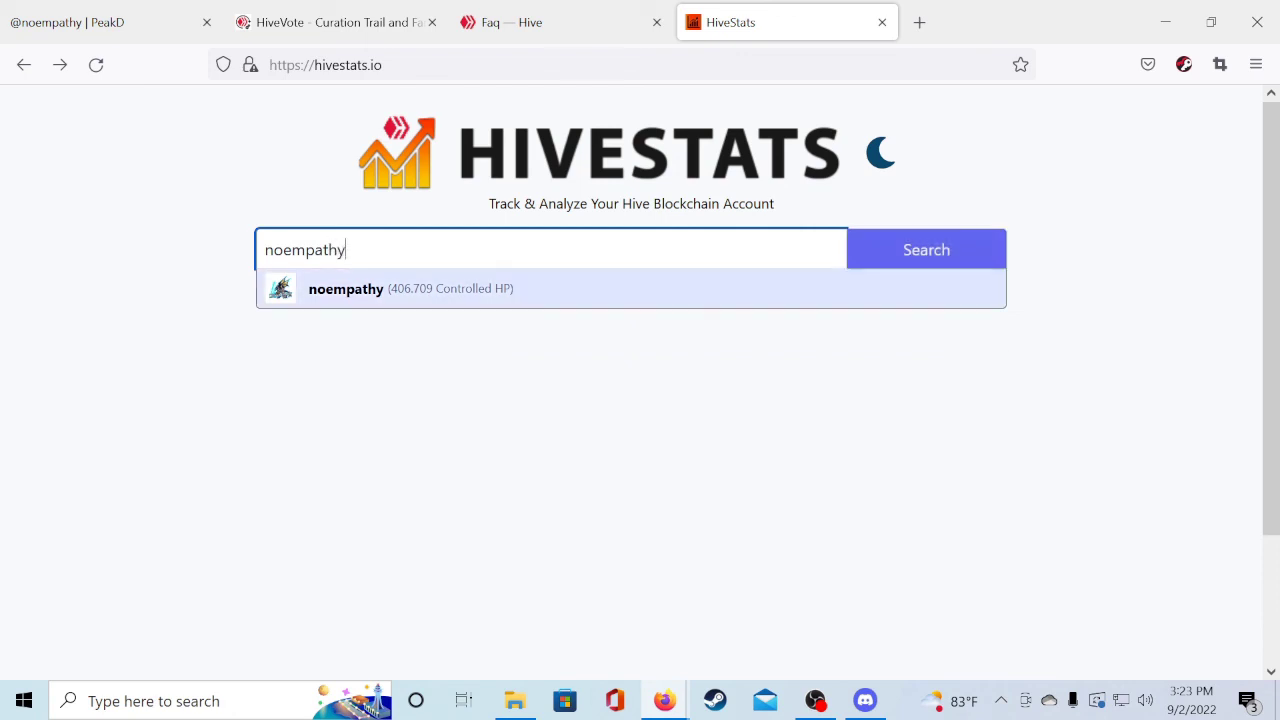
pyautogui.click(412, 298)
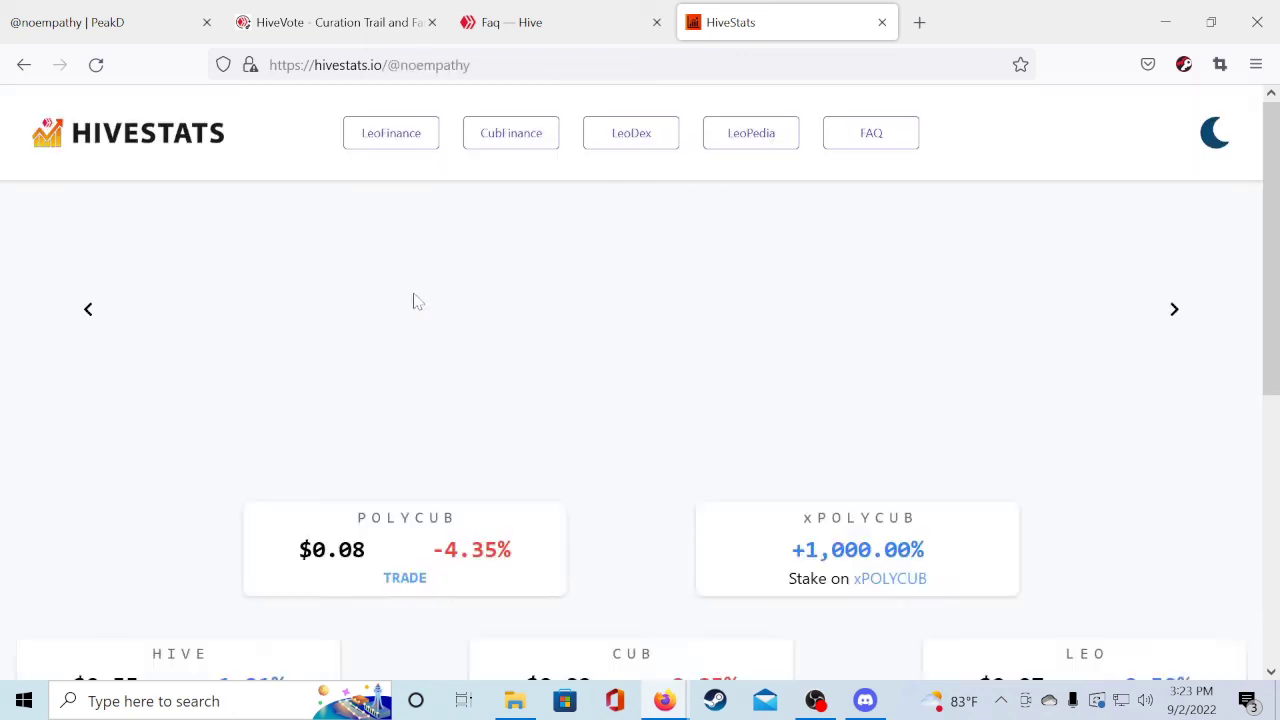
# Read Received Rewards: 131.54 HP ($72.82) all time, 2.87 HP over 30 days, plus STATS.
pyautogui.scroll(-5, 434, 346)
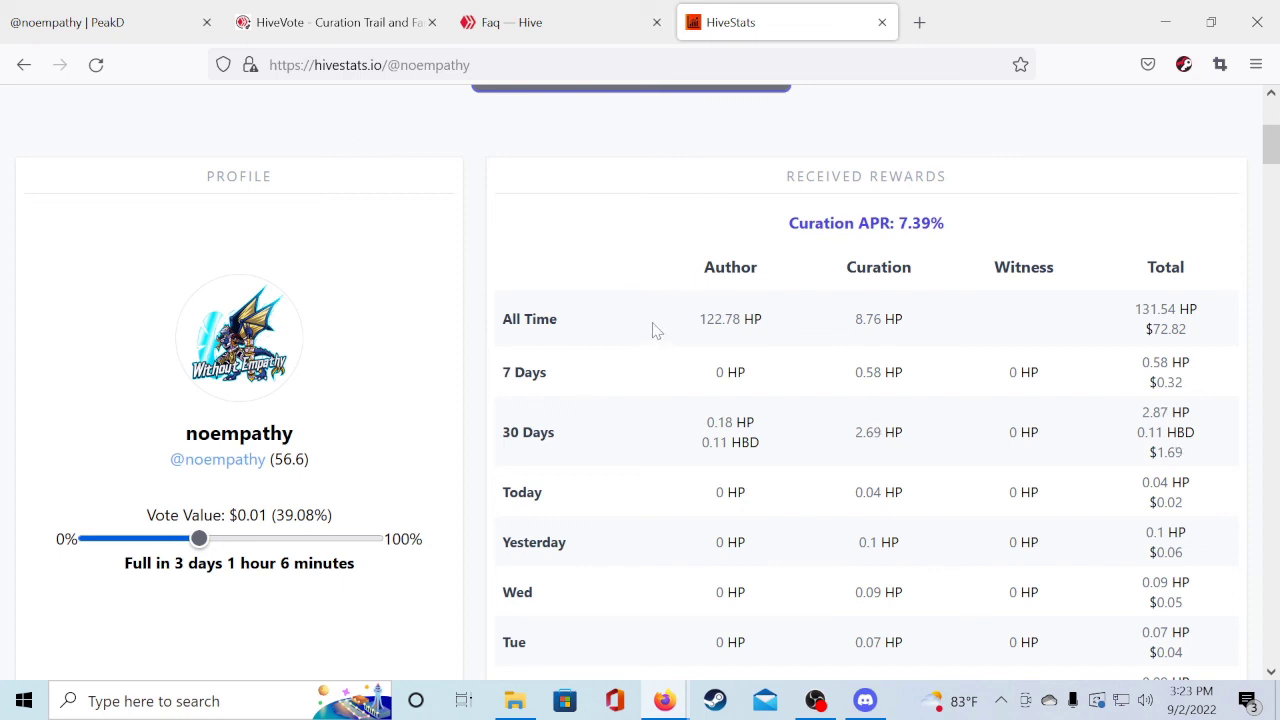
pyautogui.scroll(-2, 652, 330)
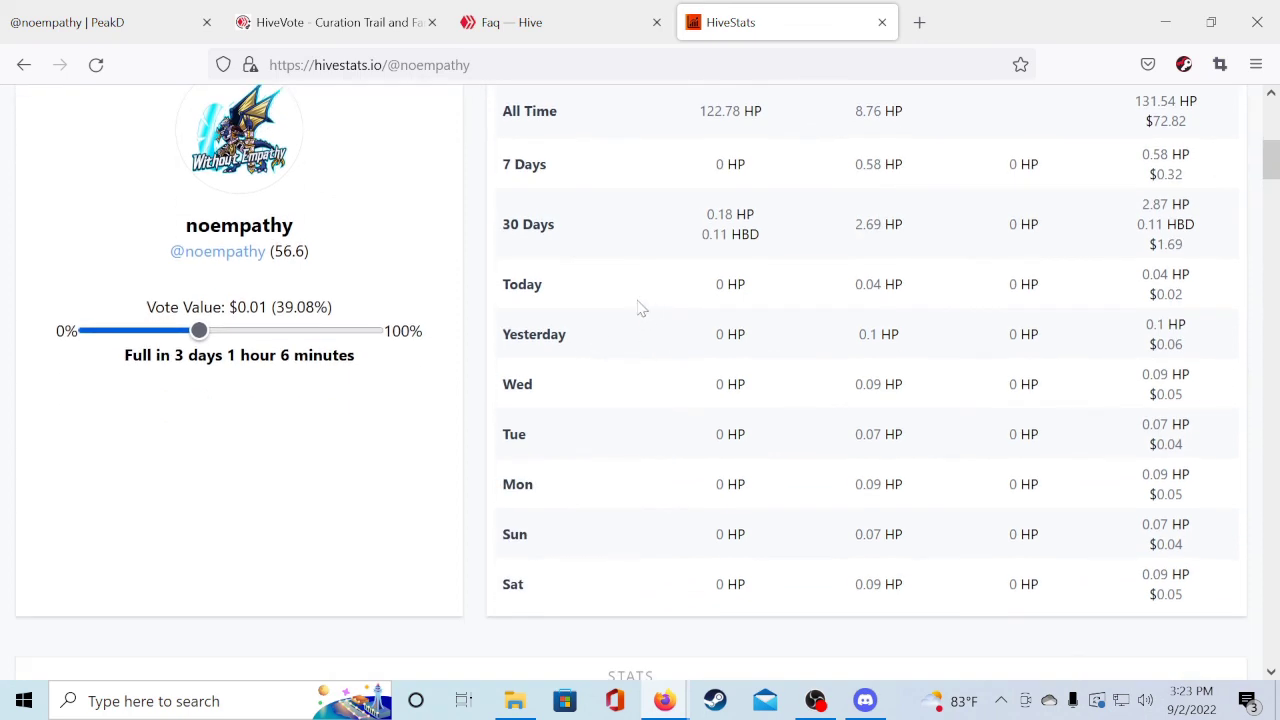
pyautogui.scroll(-1, 1122, 276)
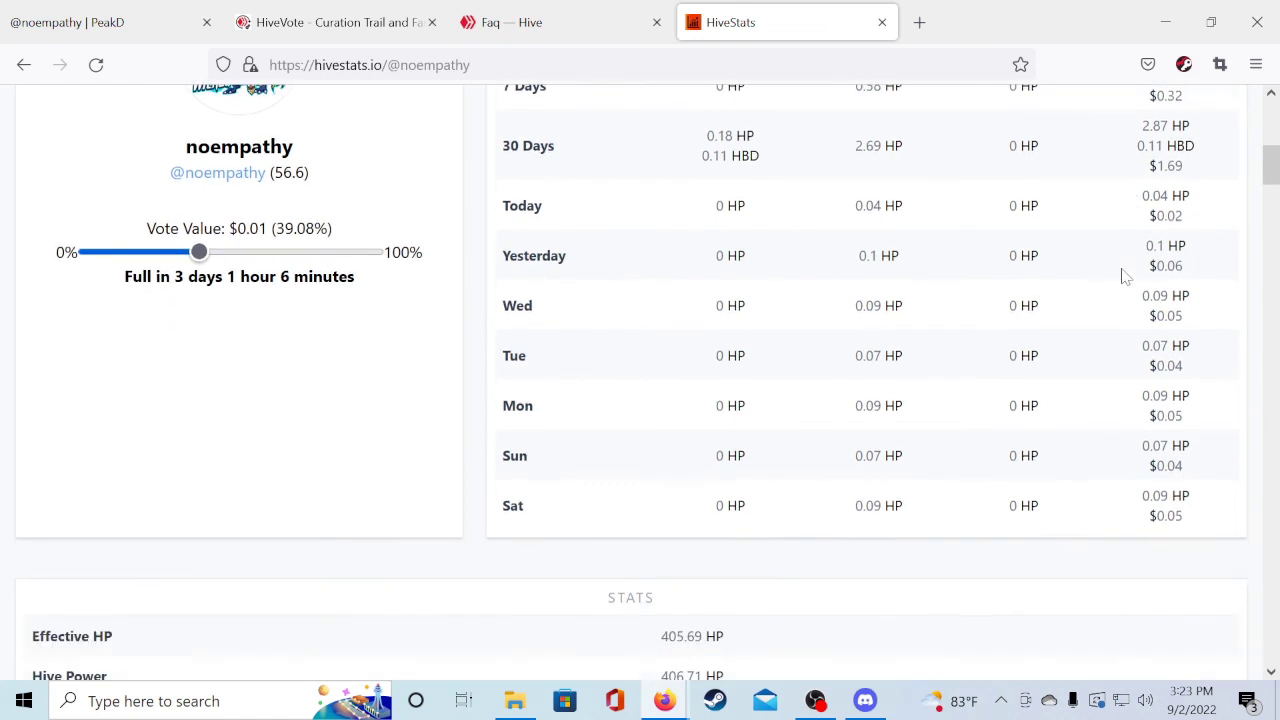
pyautogui.scroll(-1, 1115, 272)
pyautogui.scroll(-2, 1109, 268)
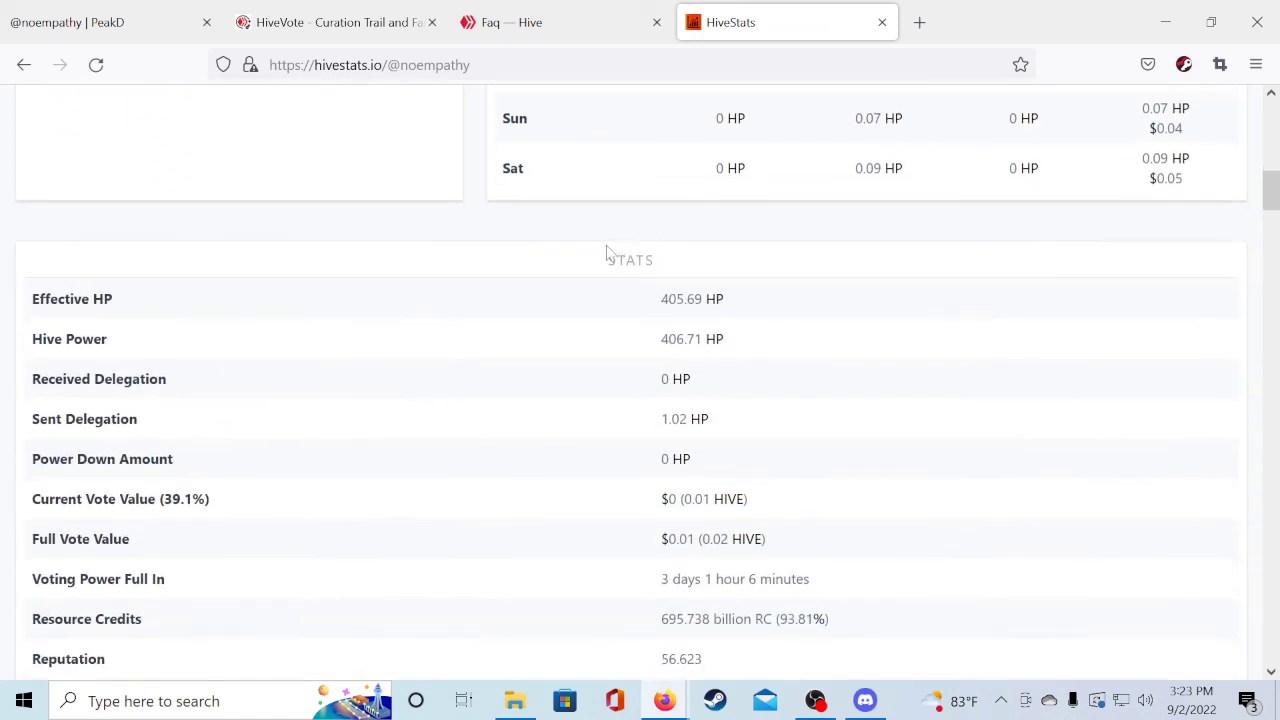
pyautogui.scroll(-3, 575, 256)
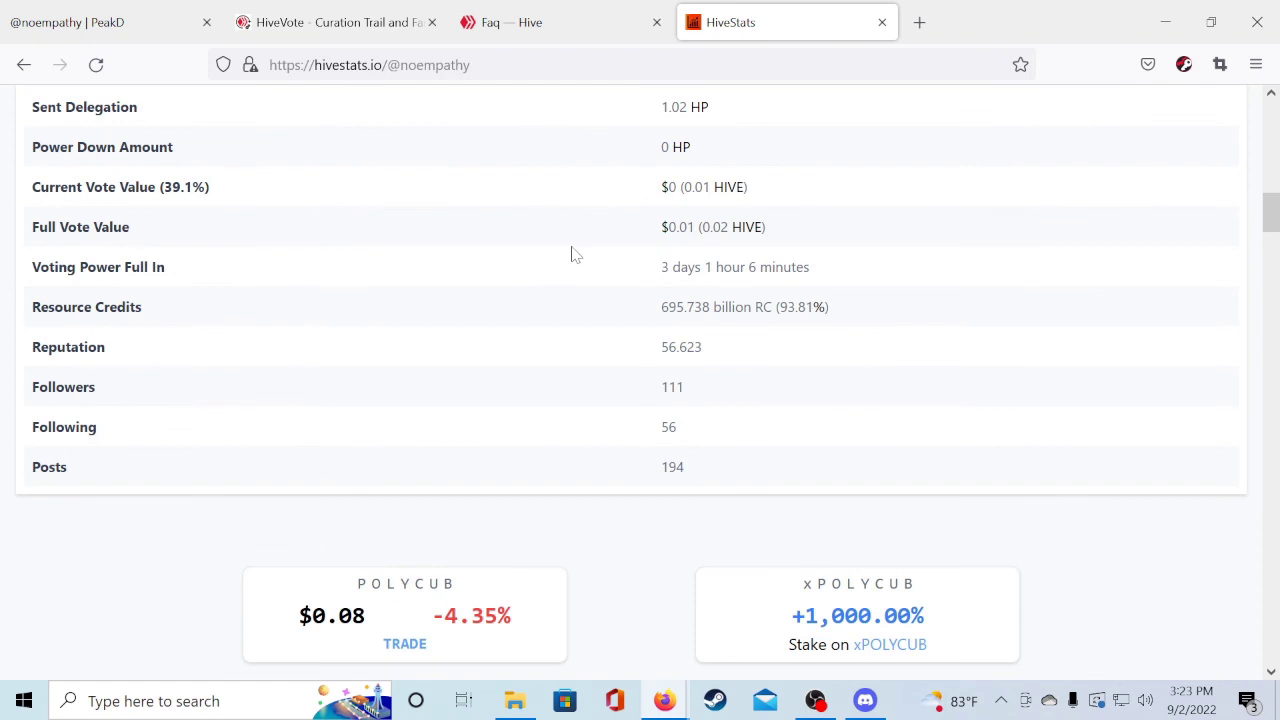
pyautogui.scroll(2, 571, 251)
pyautogui.scroll(-1, 600, 354)
pyautogui.scroll(2, 605, 352)
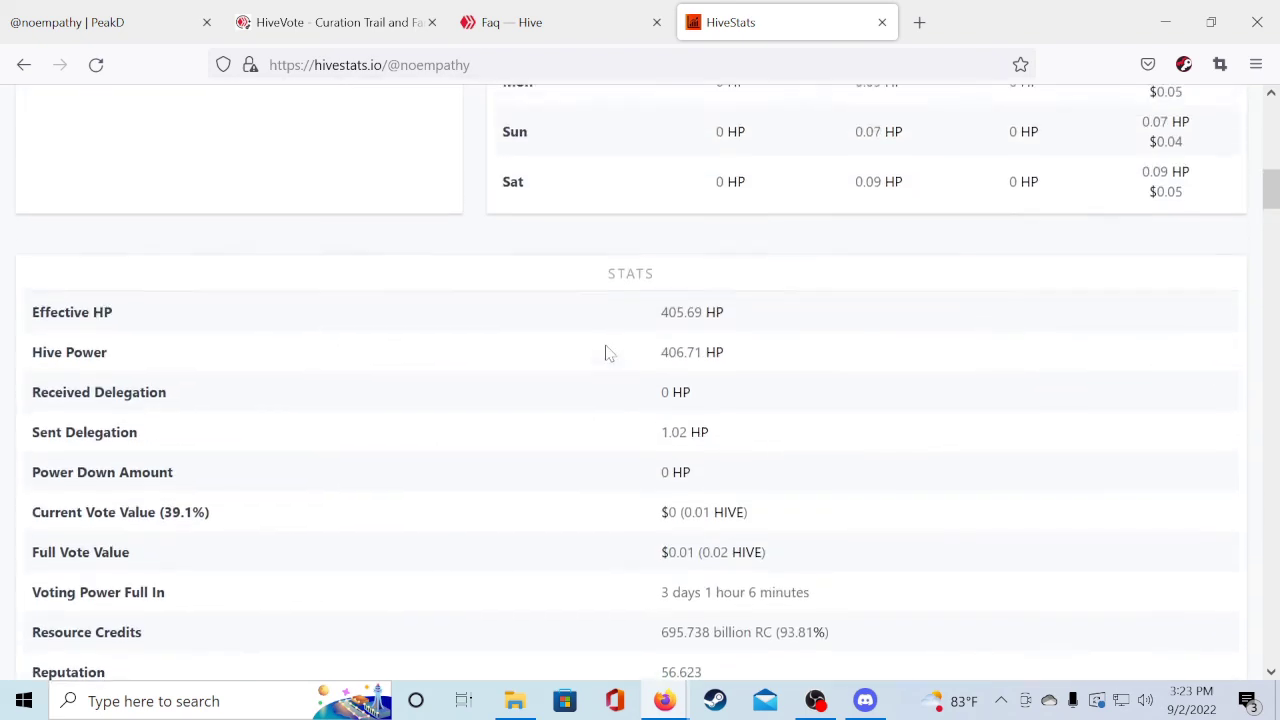
pyautogui.scroll(4, 605, 352)
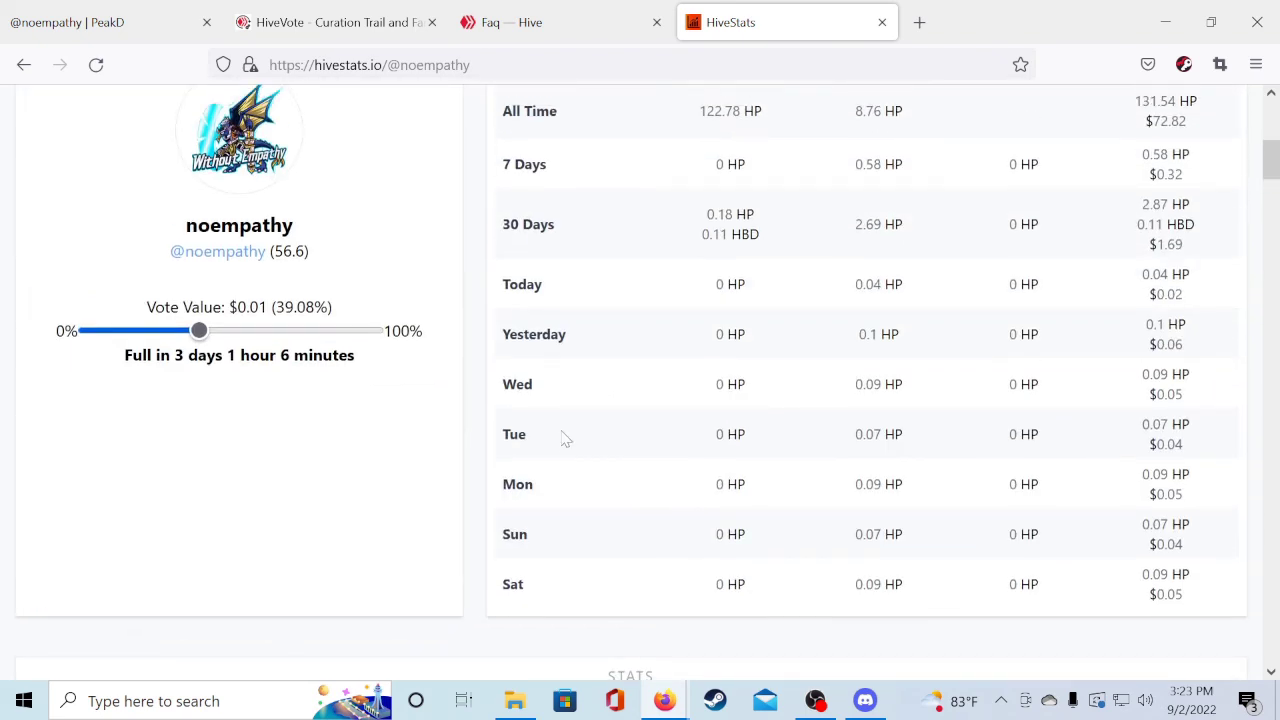